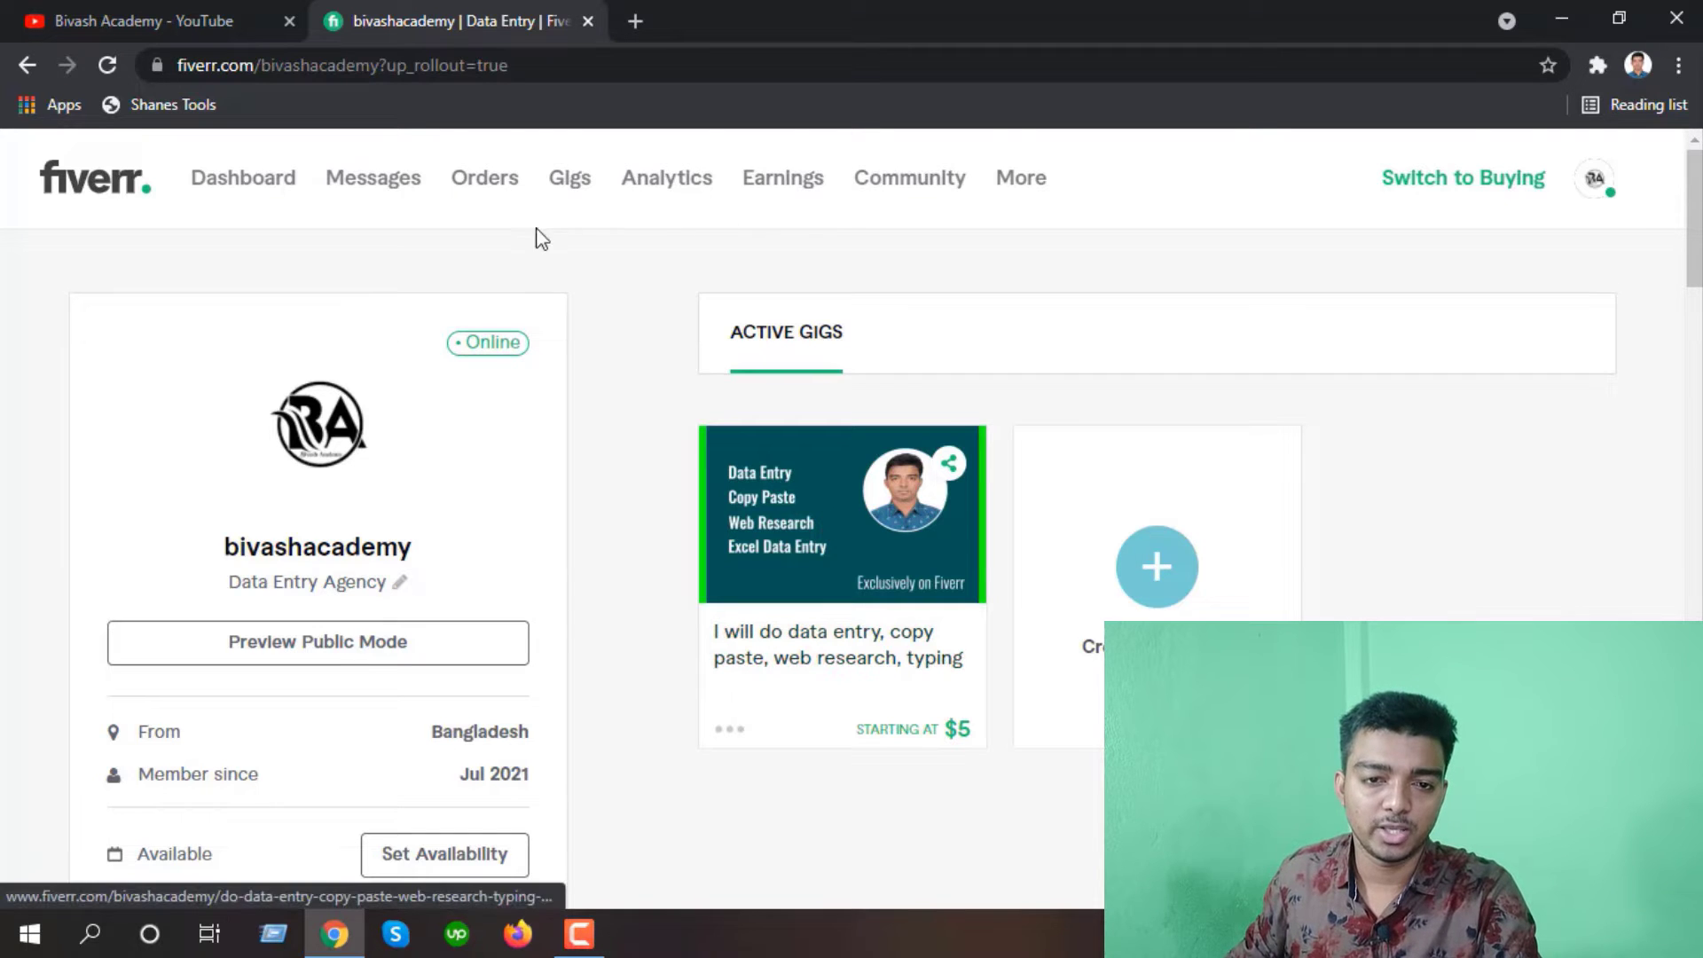
# Open the seller's gig list and examine the data entry gig's impressions performance over the last 30 days
pyautogui.click(571, 181)
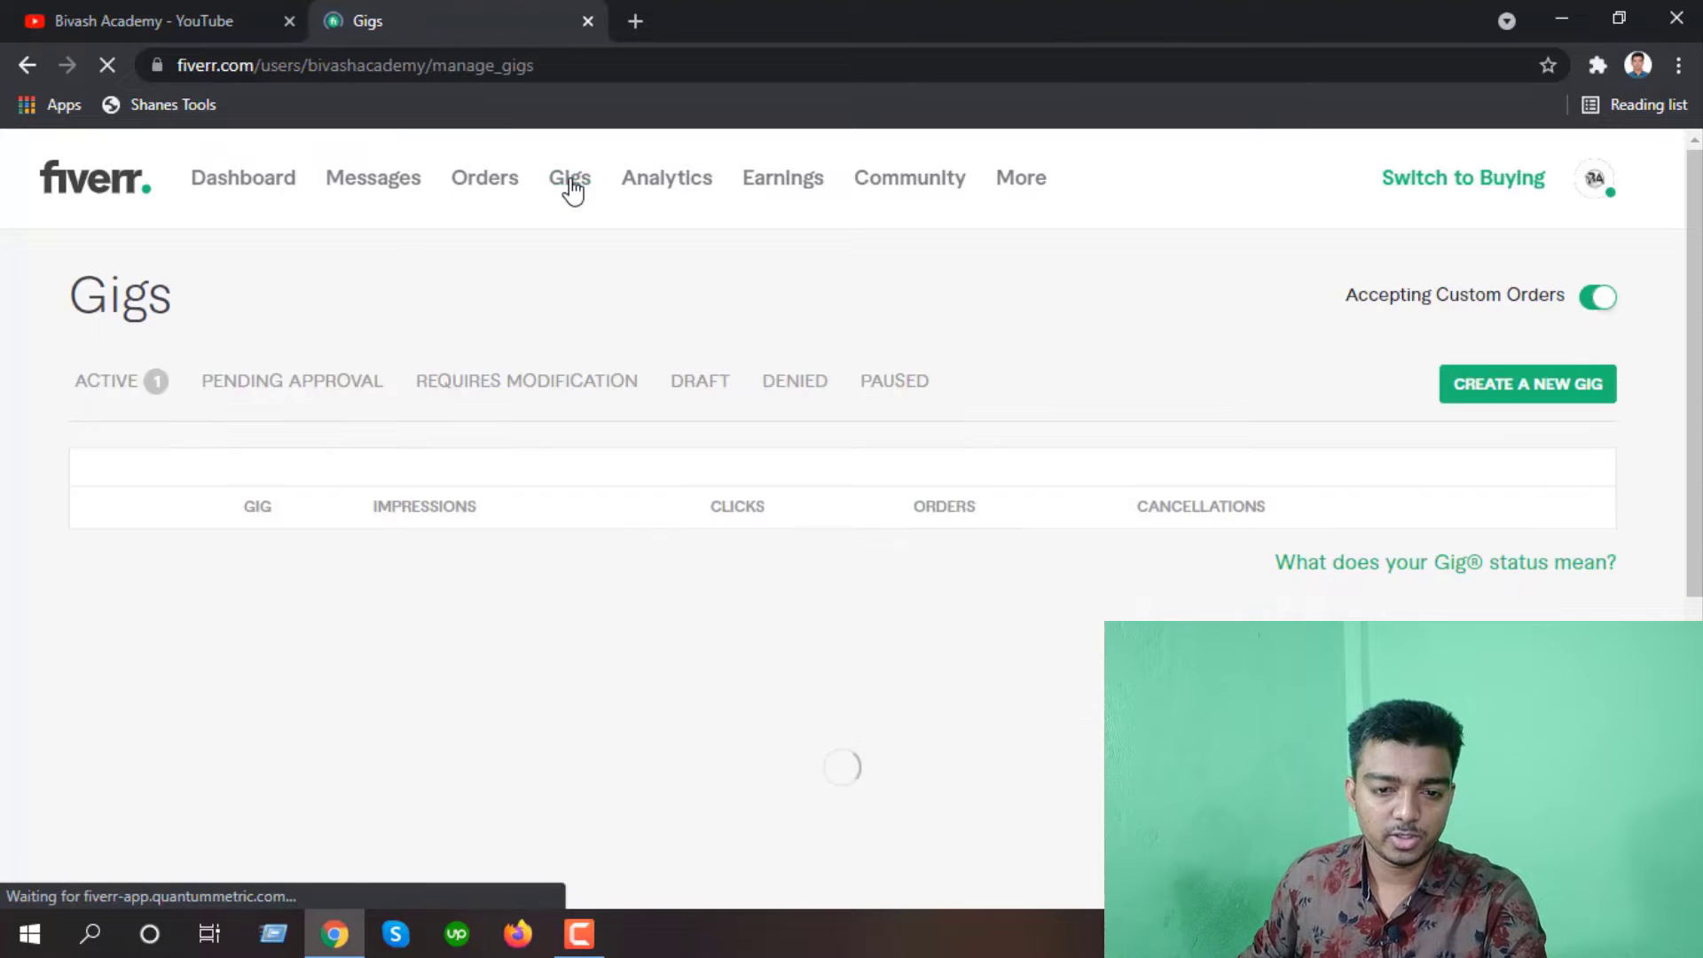
pyautogui.scroll(-1, 592, 349)
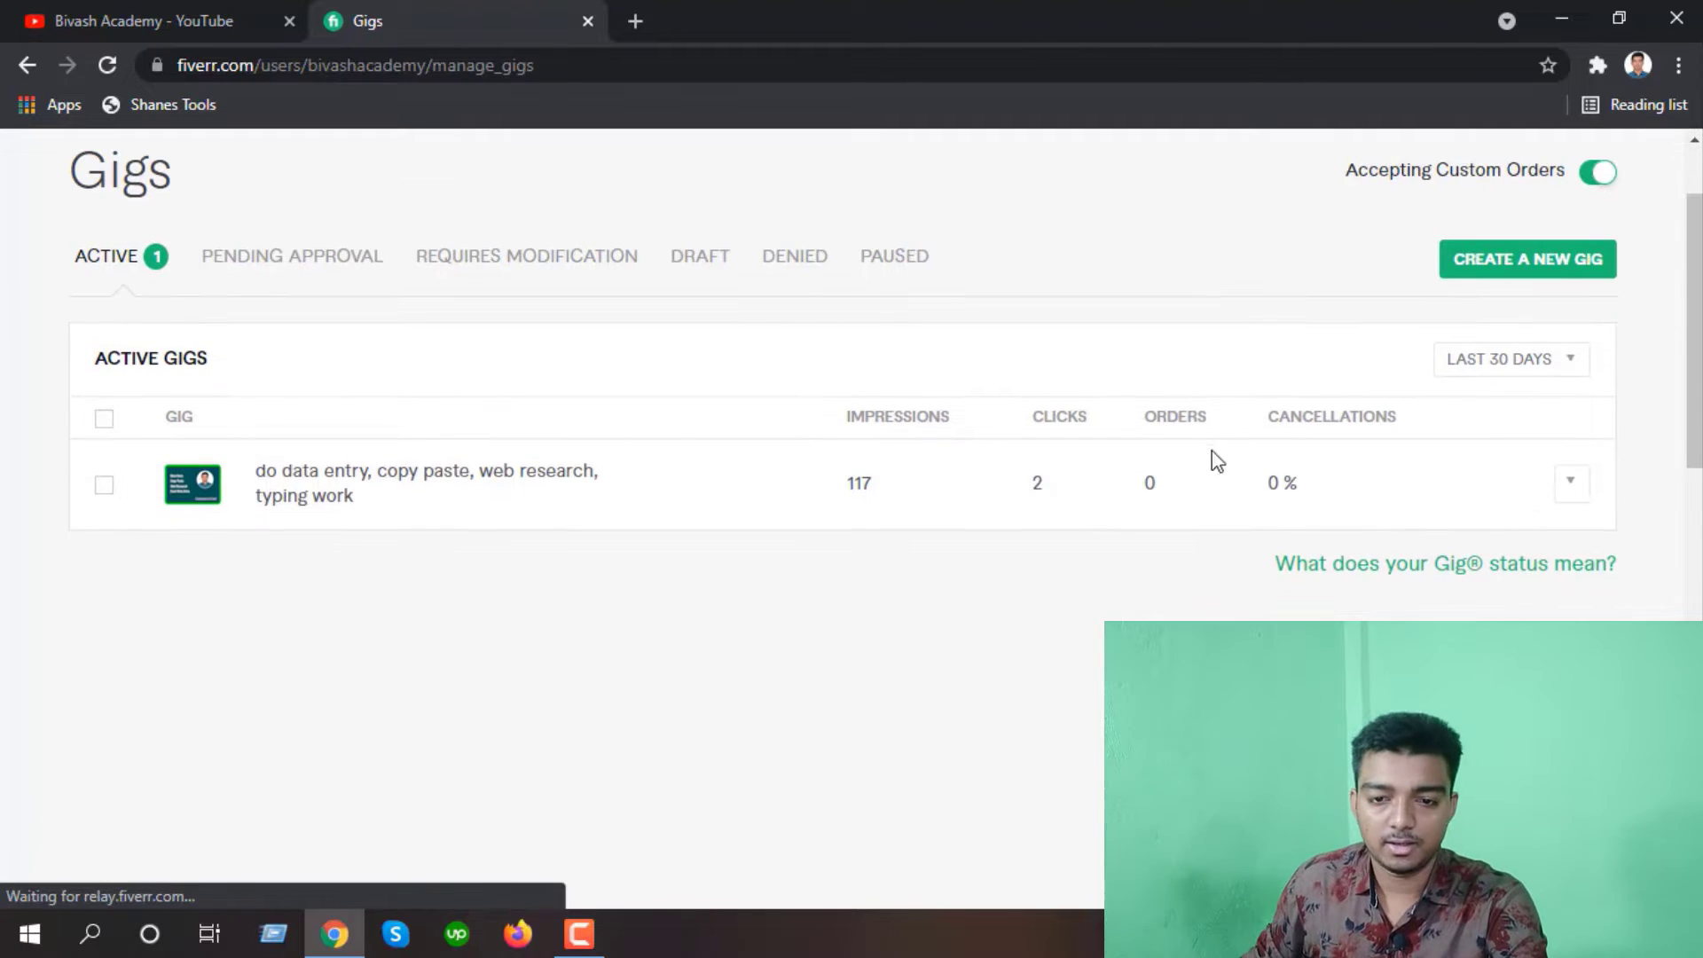
pyautogui.click(391, 488)
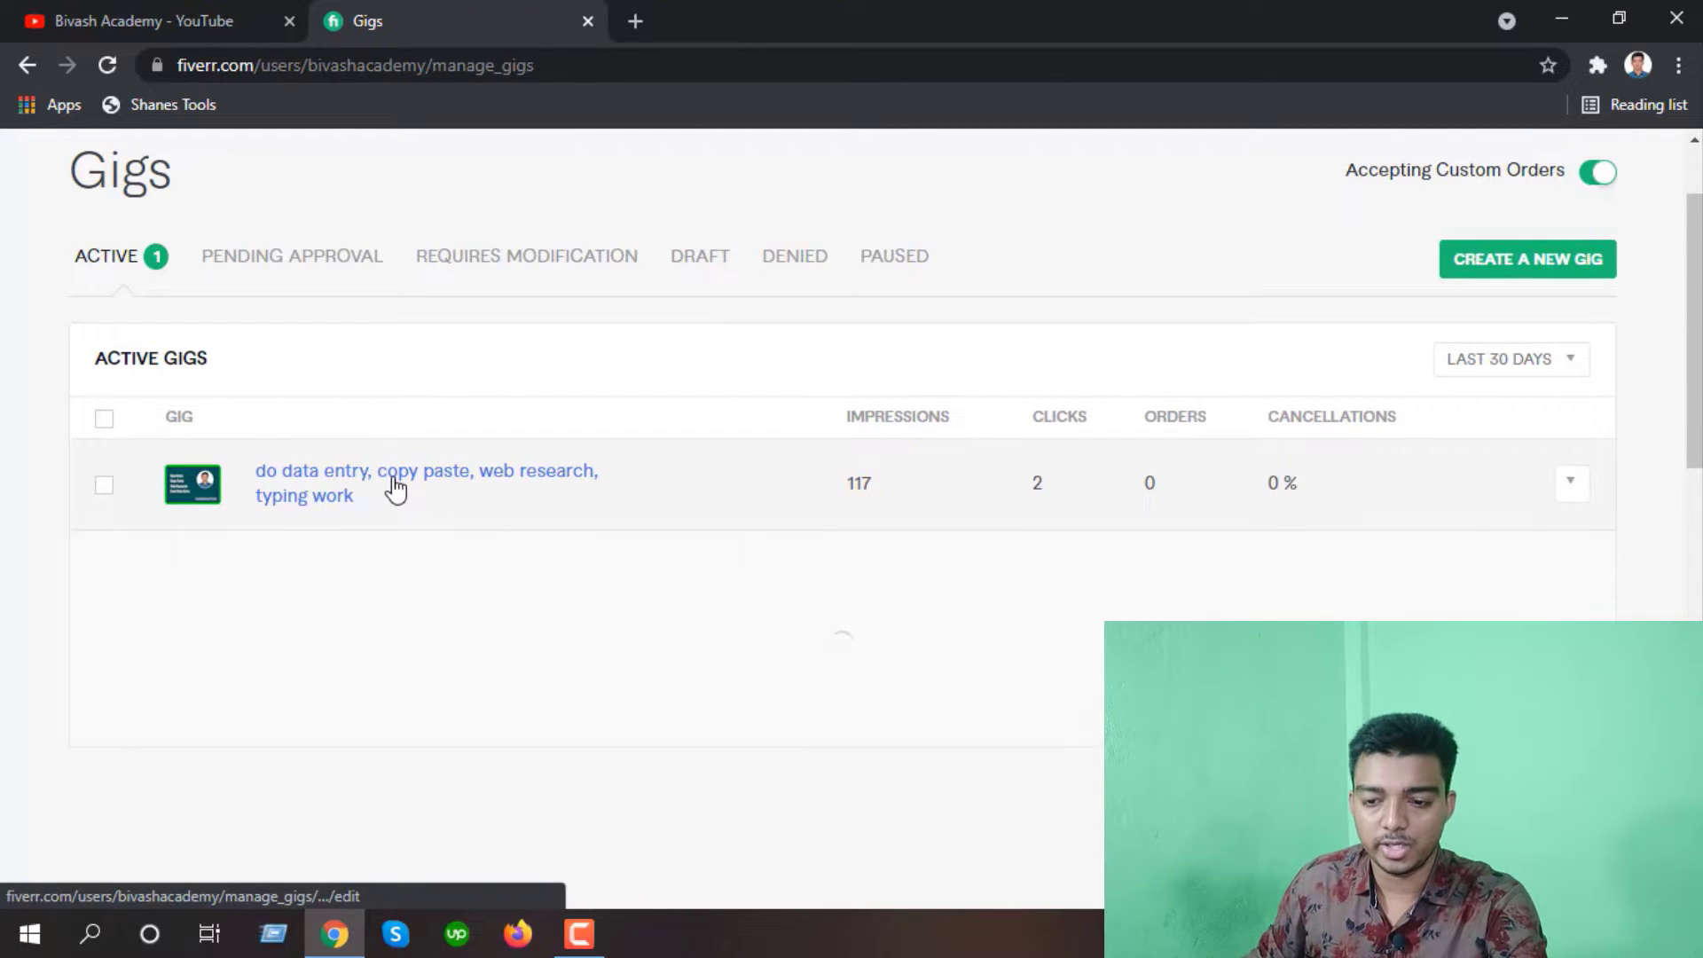
pyautogui.scroll(-7, 414, 471)
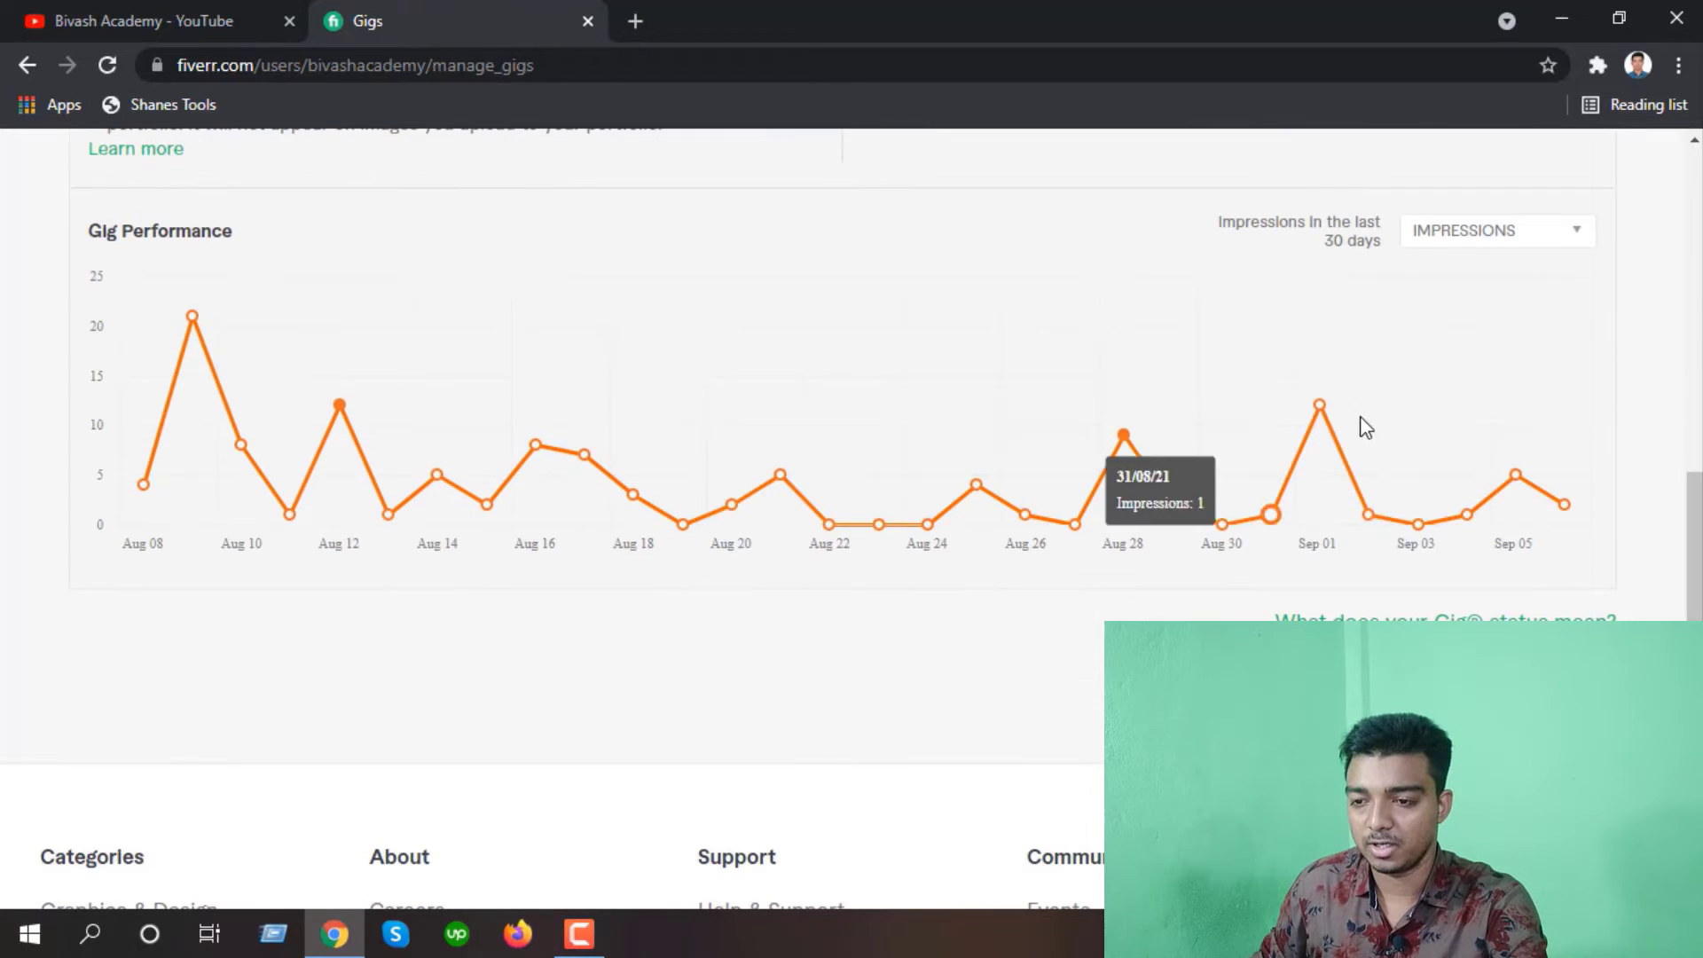
pyautogui.moveTo(1516, 479)
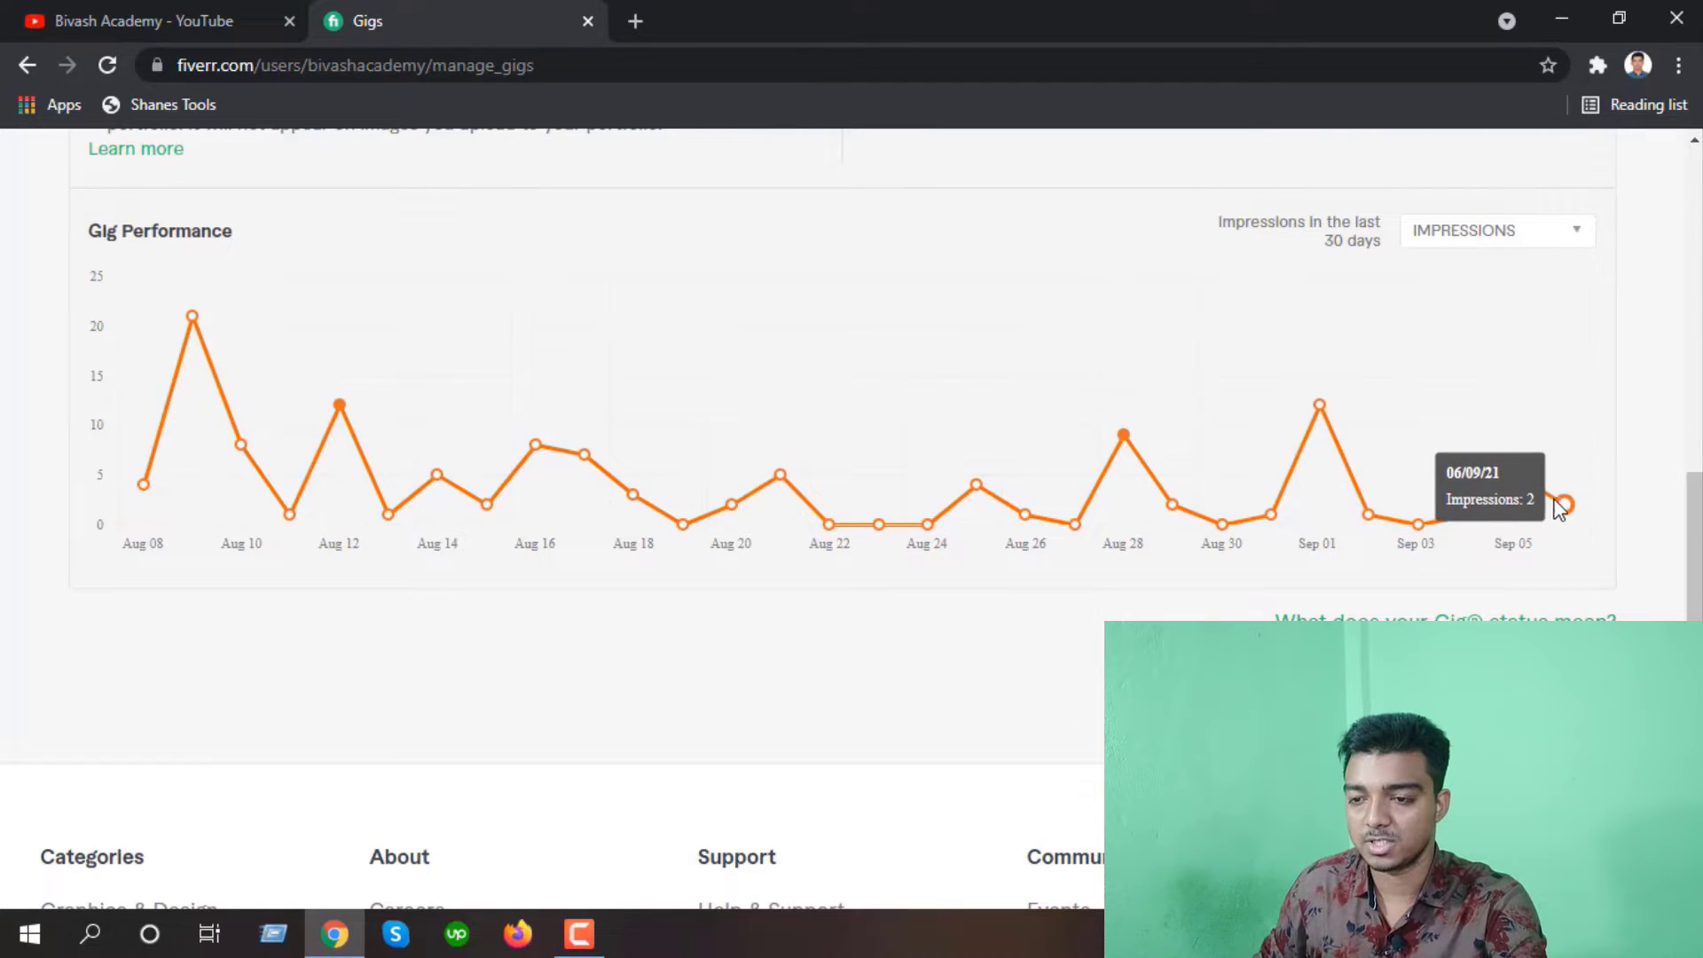
pyautogui.moveTo(1566, 504)
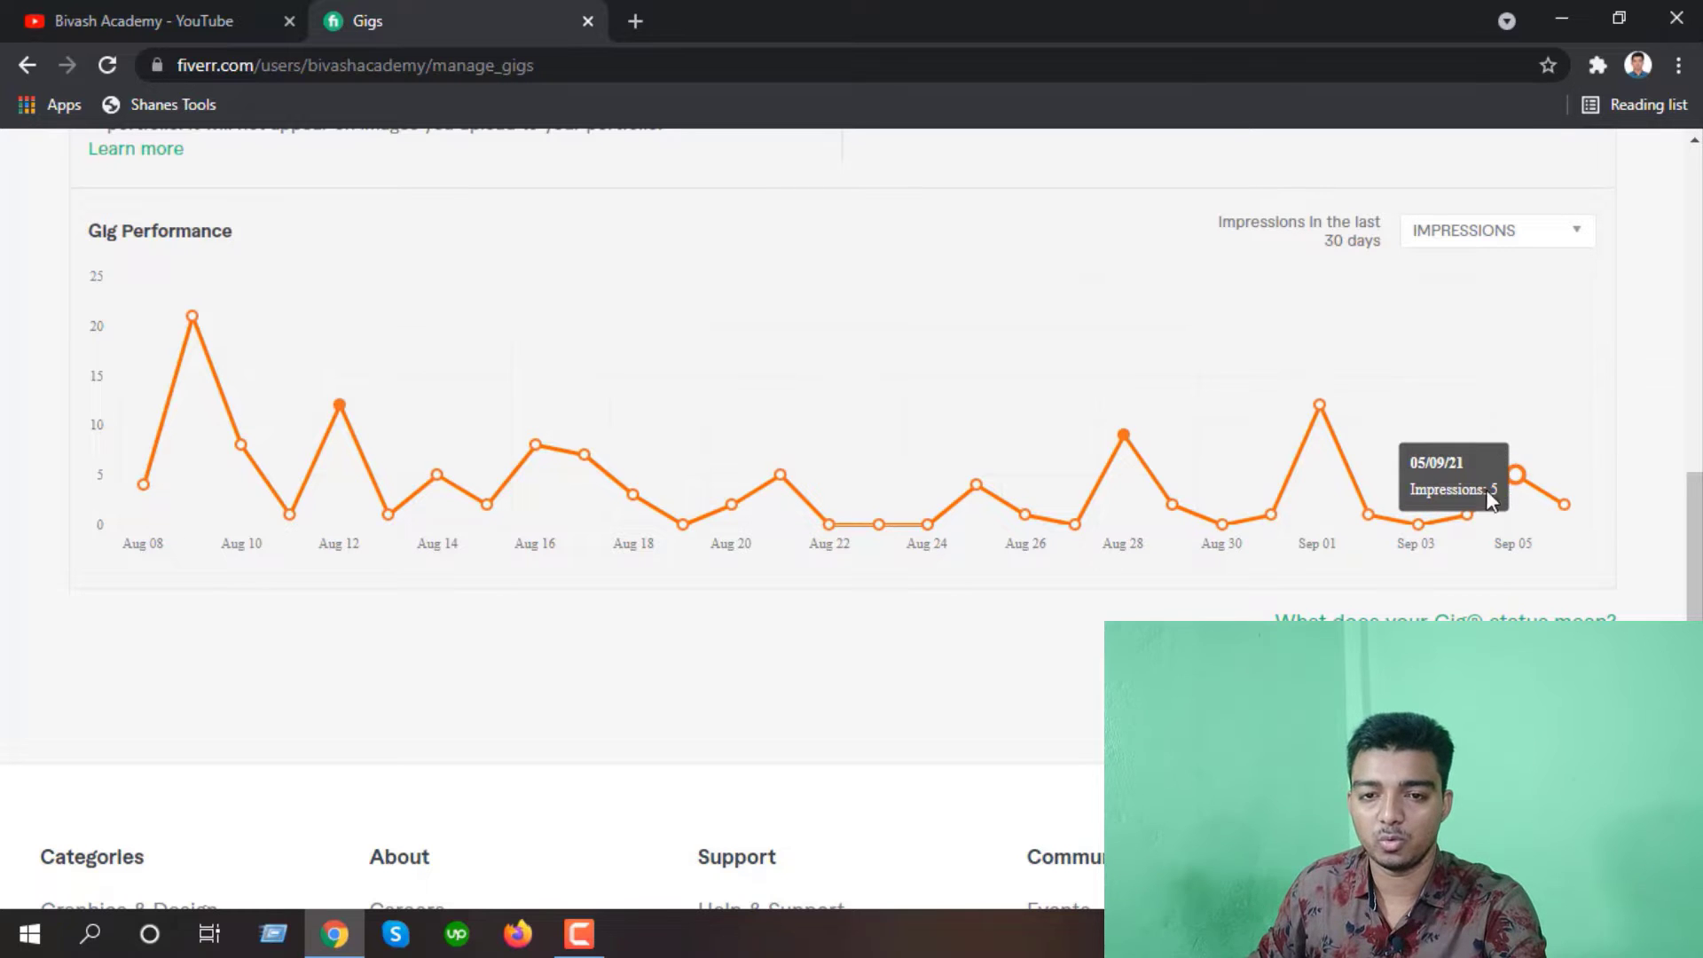
pyautogui.scroll(10, 1162, 364)
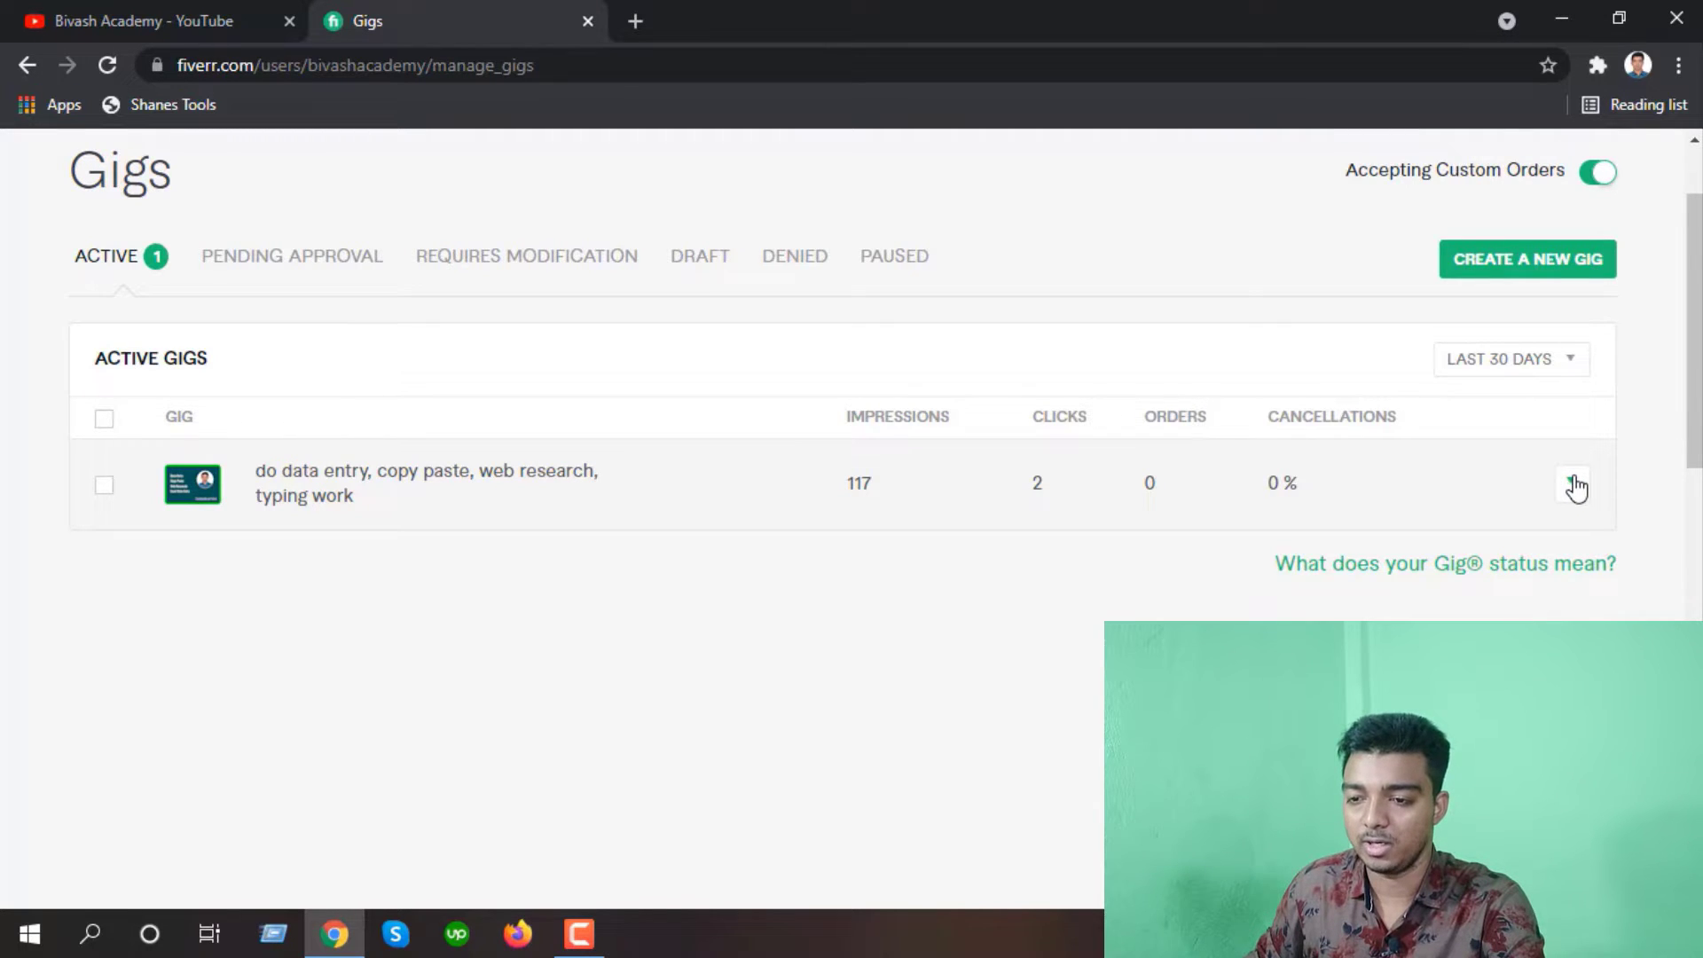
# Open the active data entry gig for editing and add an SEO title to its overview
pyautogui.click(1574, 489)
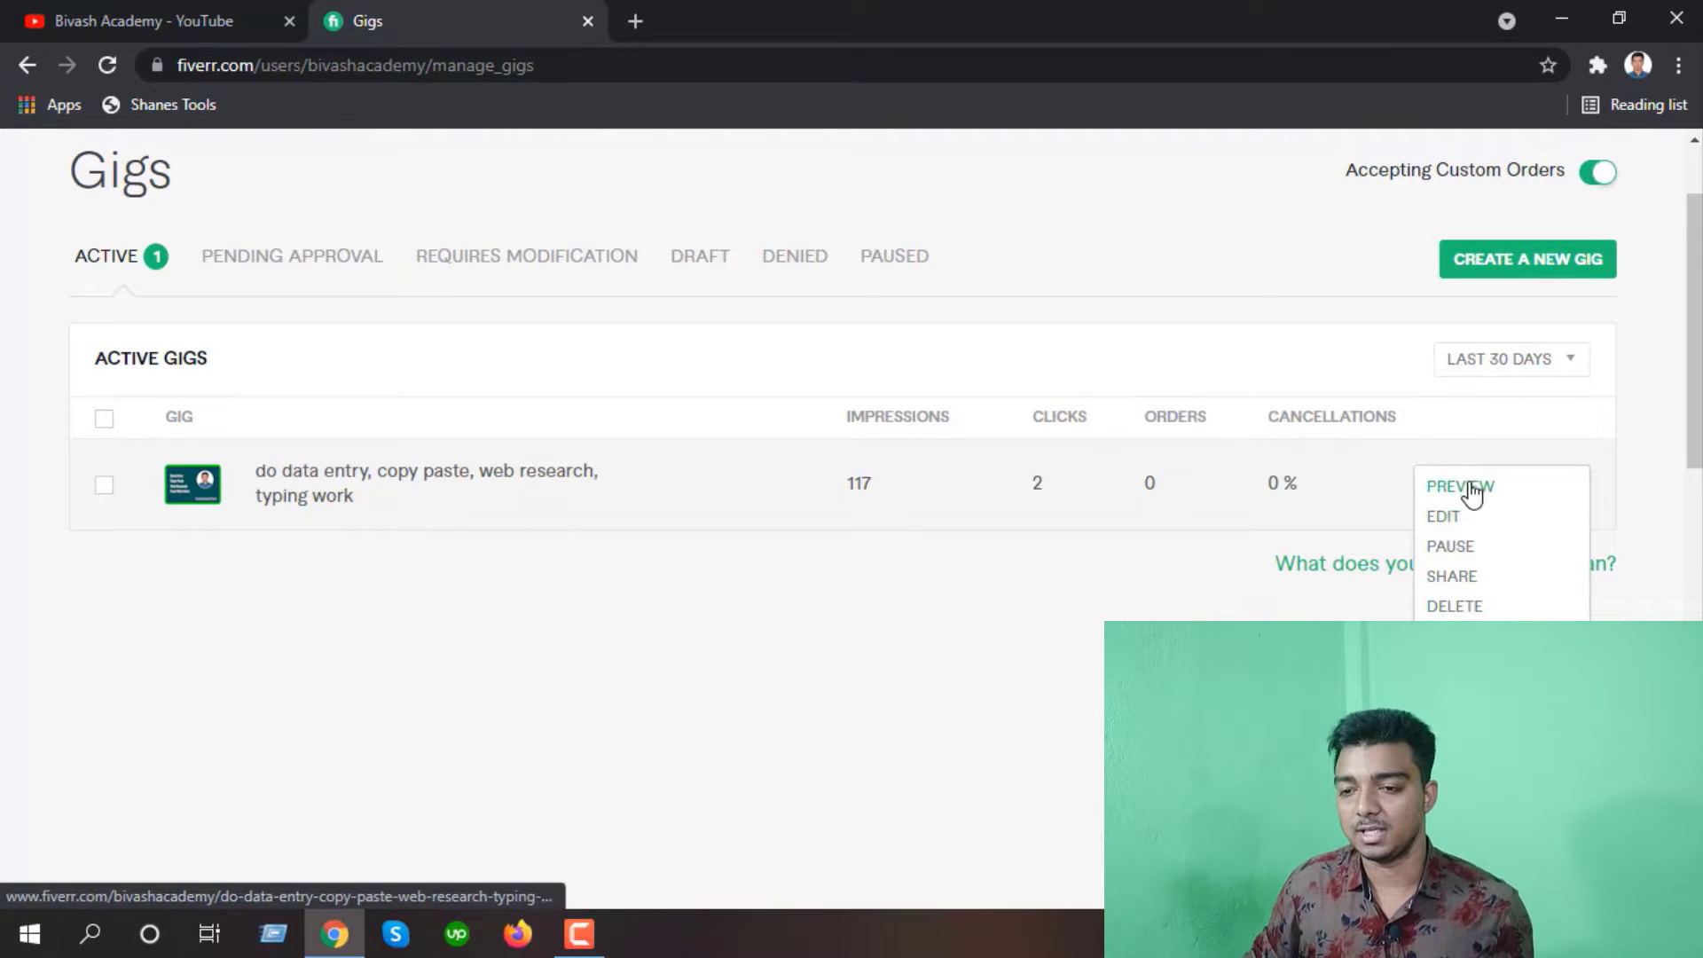
pyautogui.click(1451, 522)
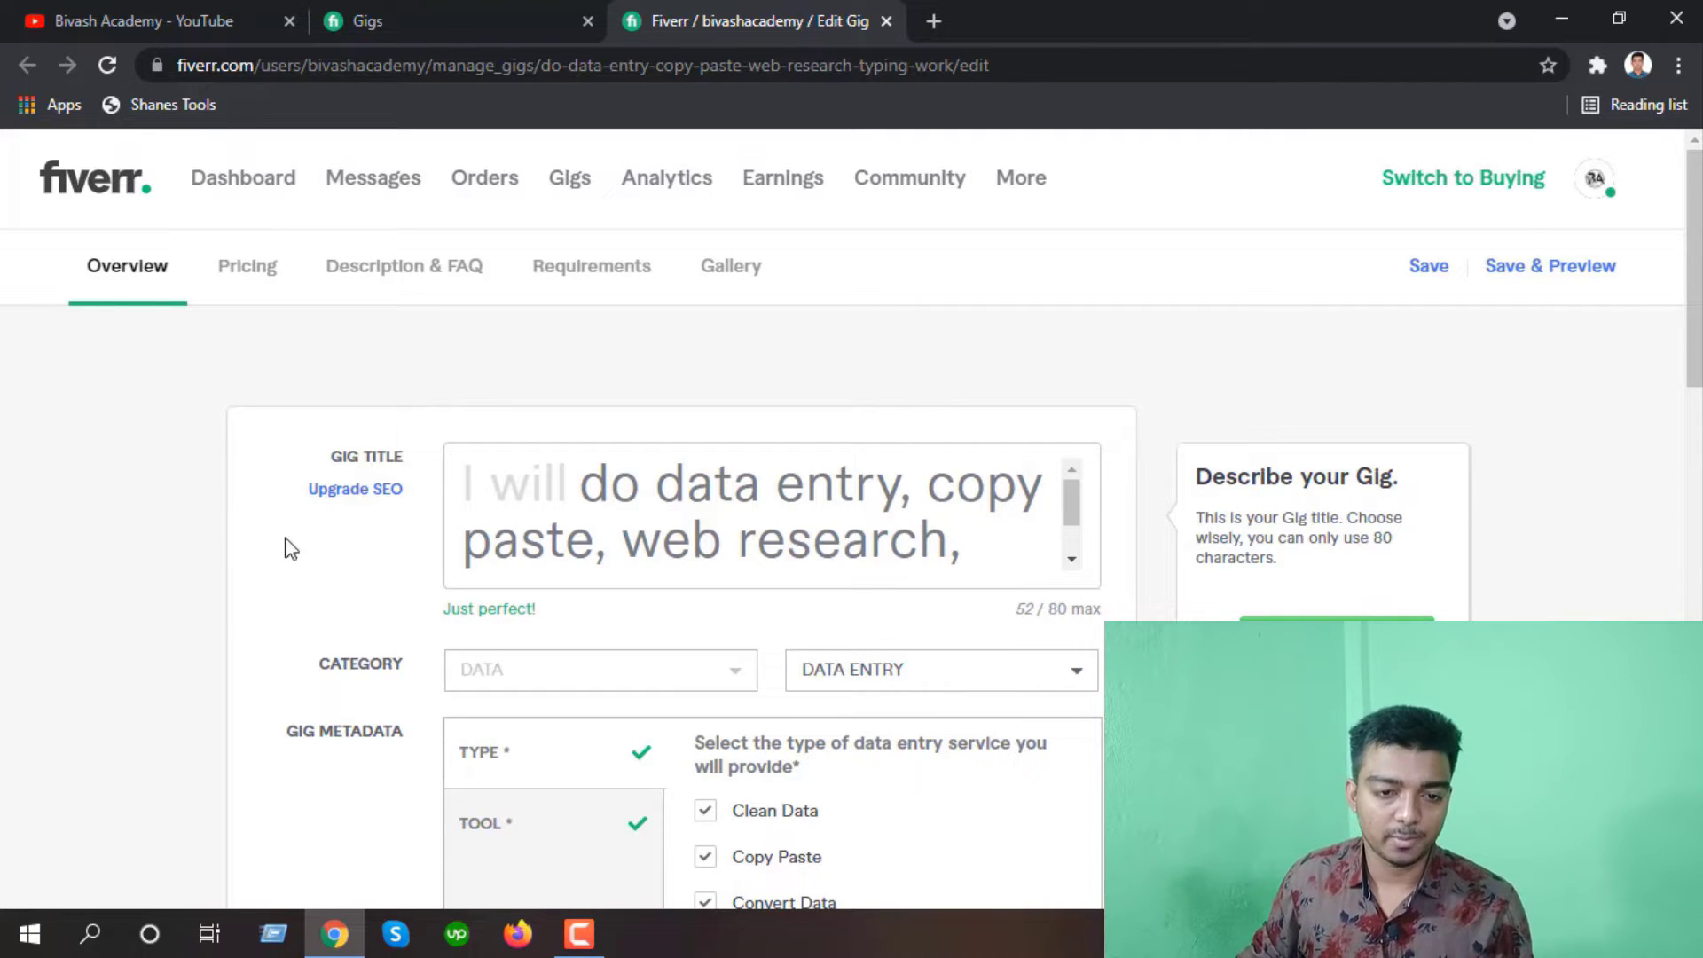
pyautogui.click(353, 501)
pyautogui.scroll(-3, 514, 497)
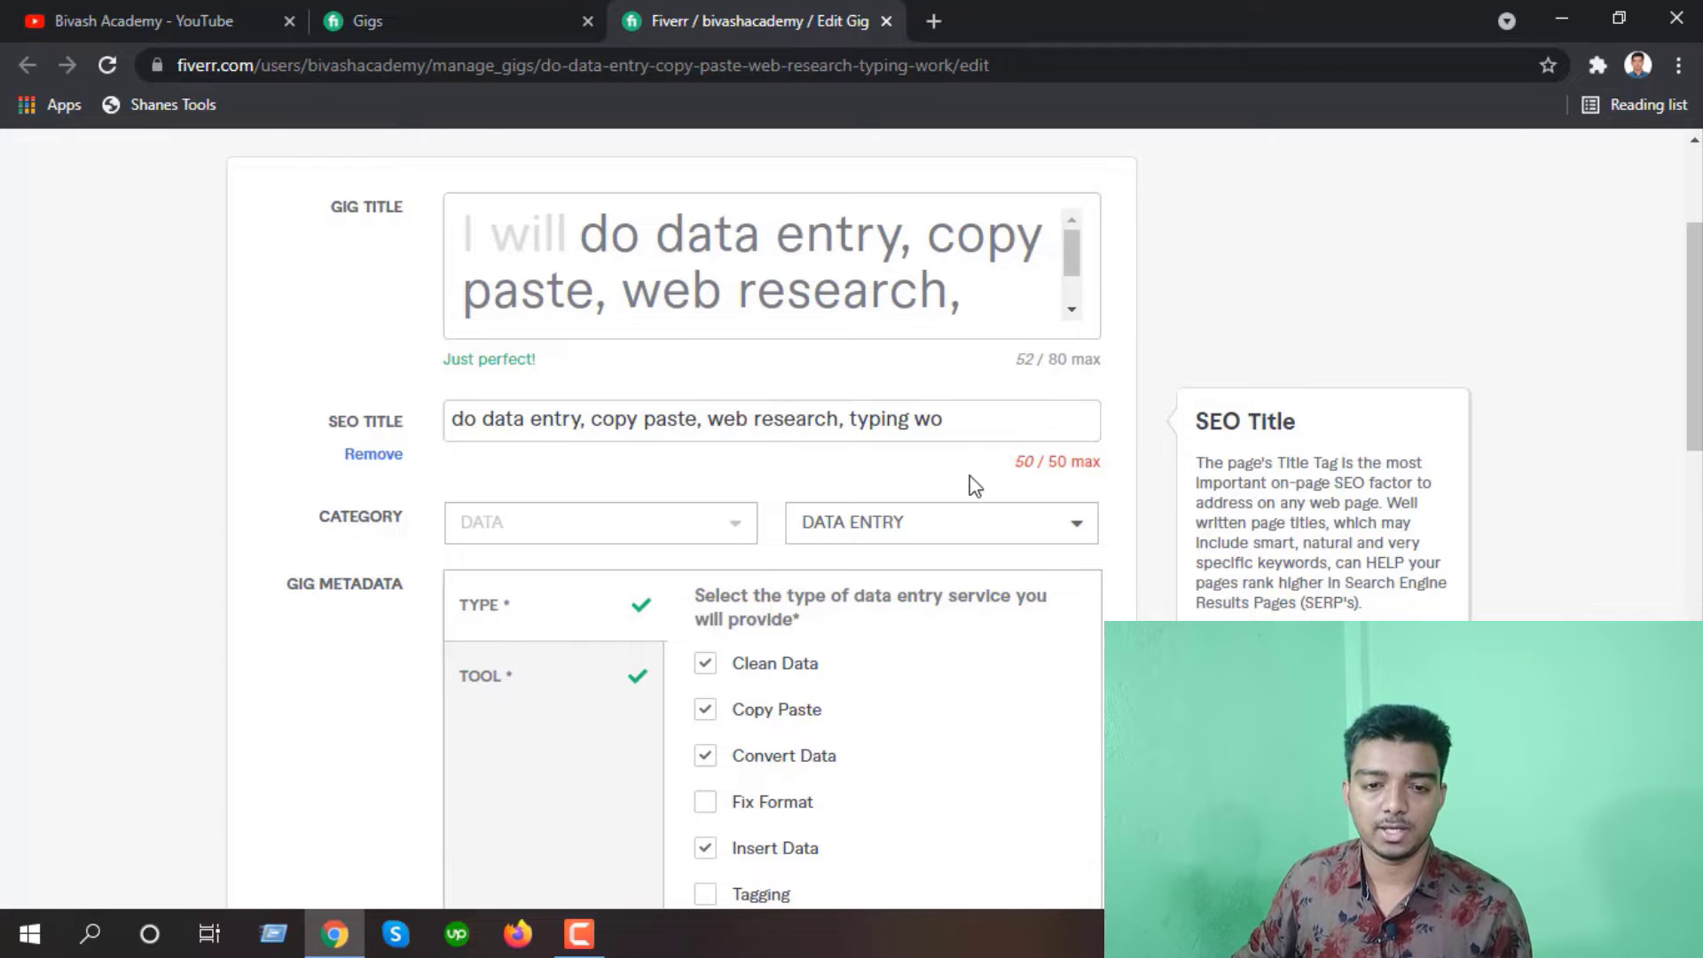
# Review the full gig title, the SEO title and the search tags on the gig's overview page
pyautogui.scroll(1, 971, 487)
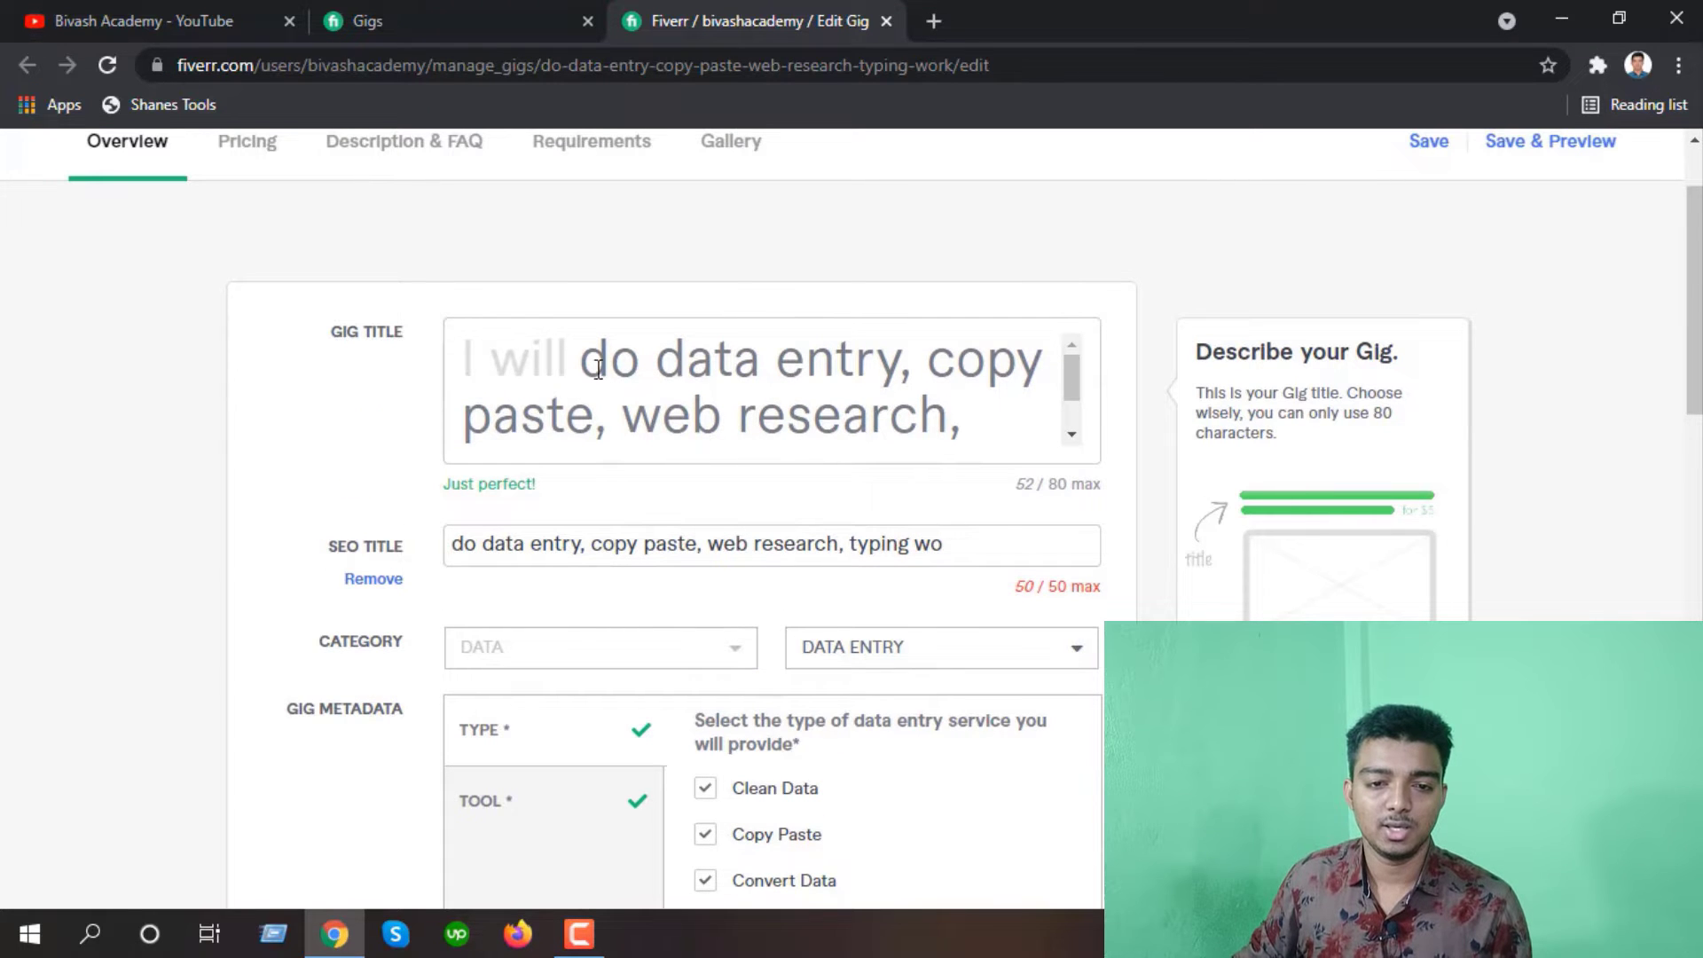
pyautogui.moveTo(586, 359); pyautogui.dragTo(722, 418)
pyautogui.click(940, 361)
pyautogui.click(627, 355)
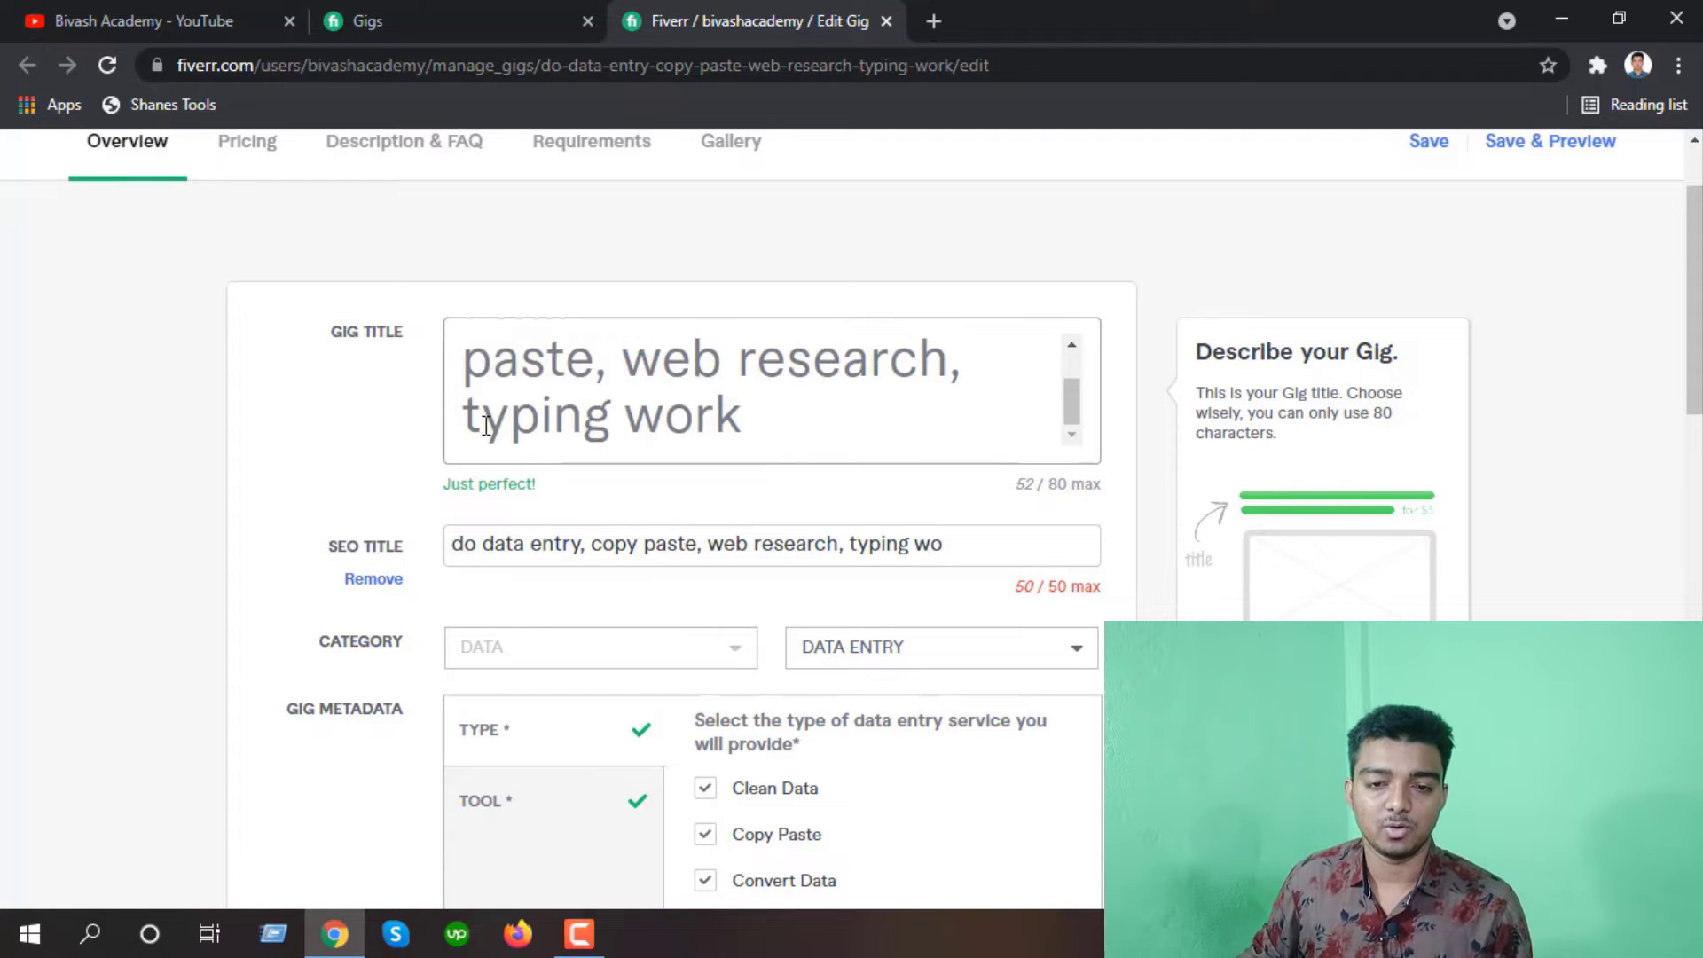
pyautogui.moveTo(483, 425); pyautogui.dragTo(743, 421)
pyautogui.click(700, 422)
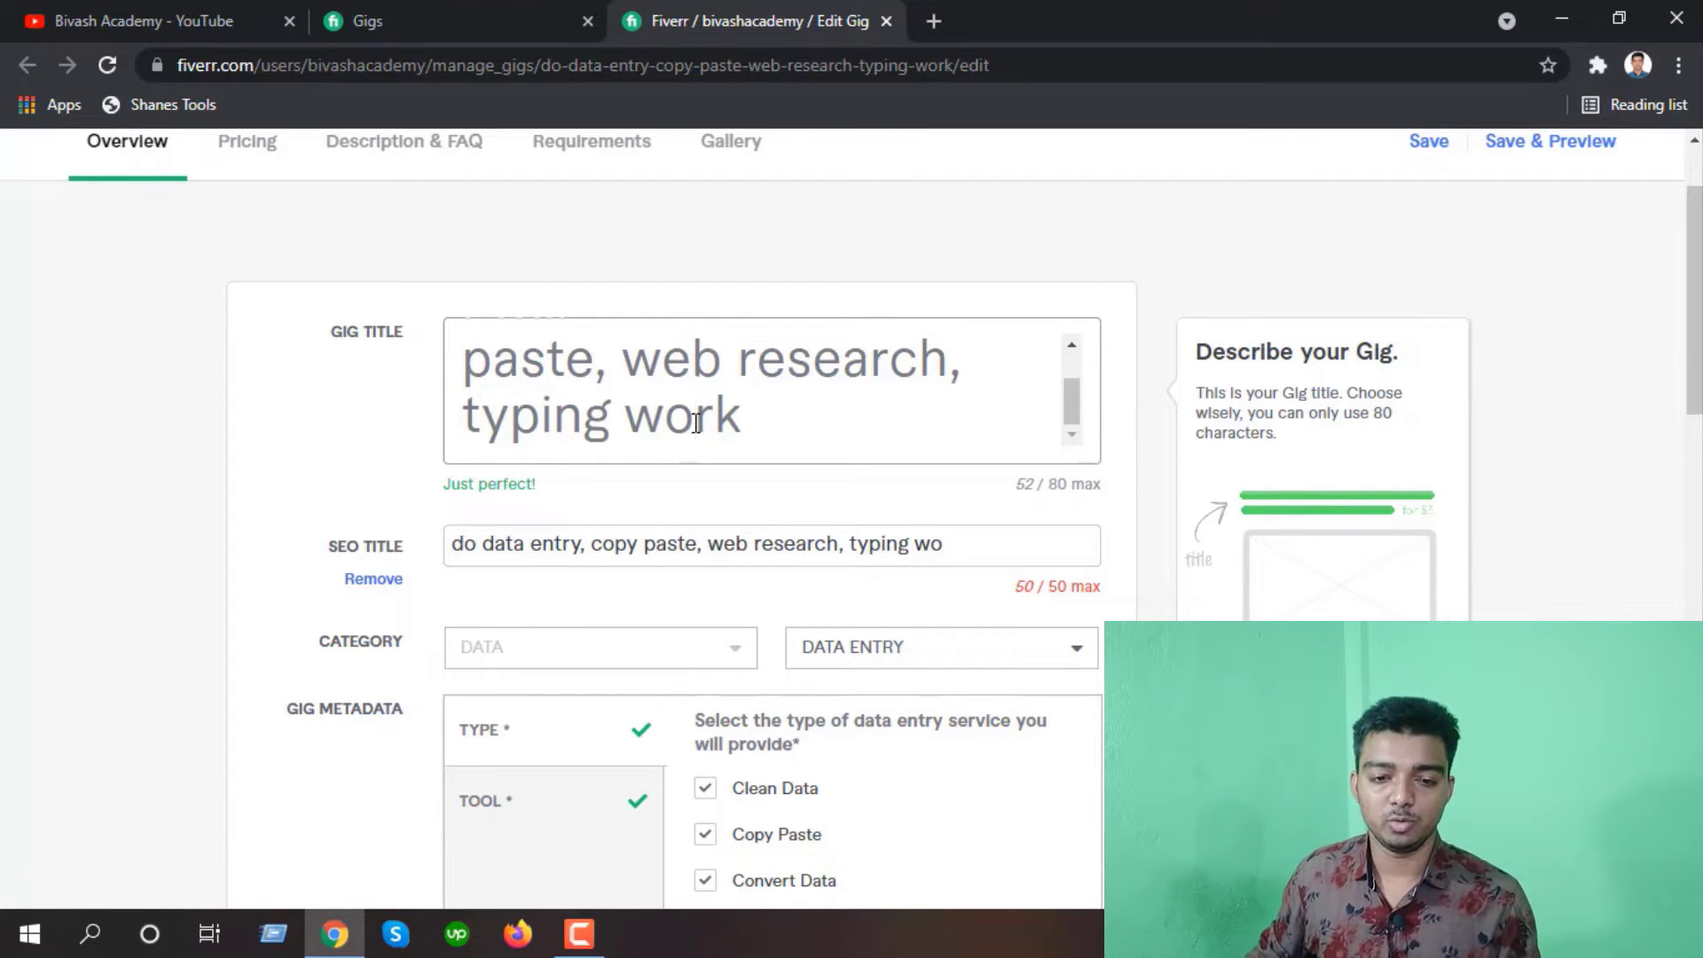
pyautogui.moveTo(494, 544)
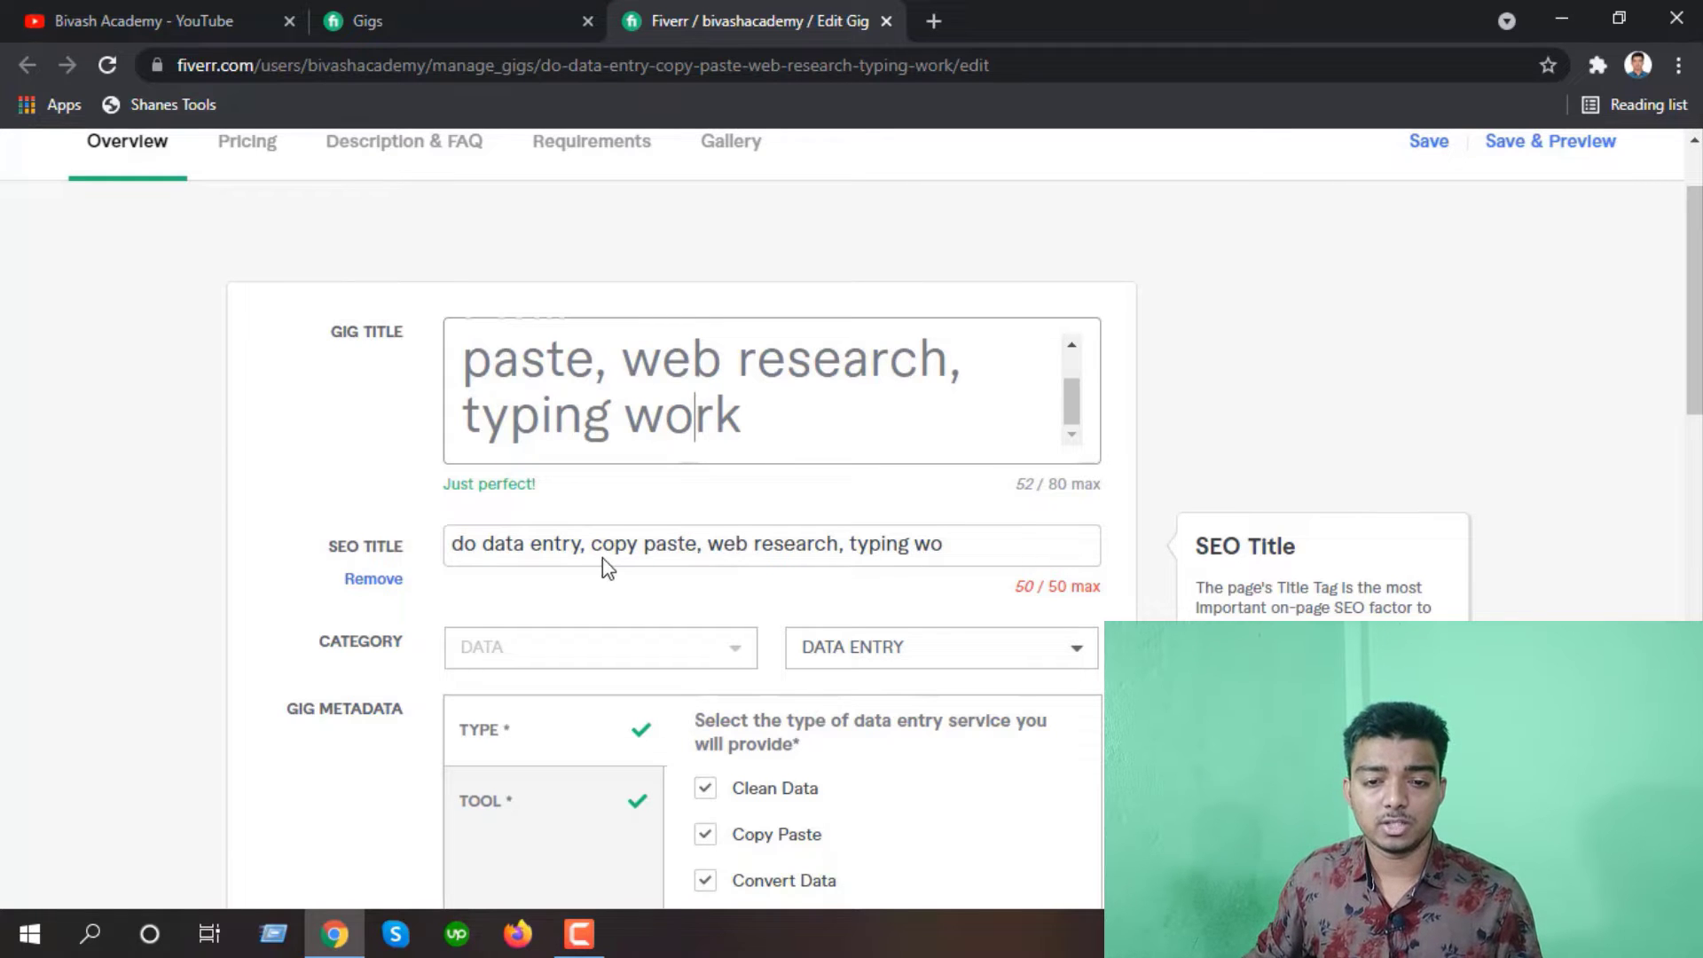
pyautogui.scroll(2, 603, 557)
pyautogui.scroll(1, 684, 518)
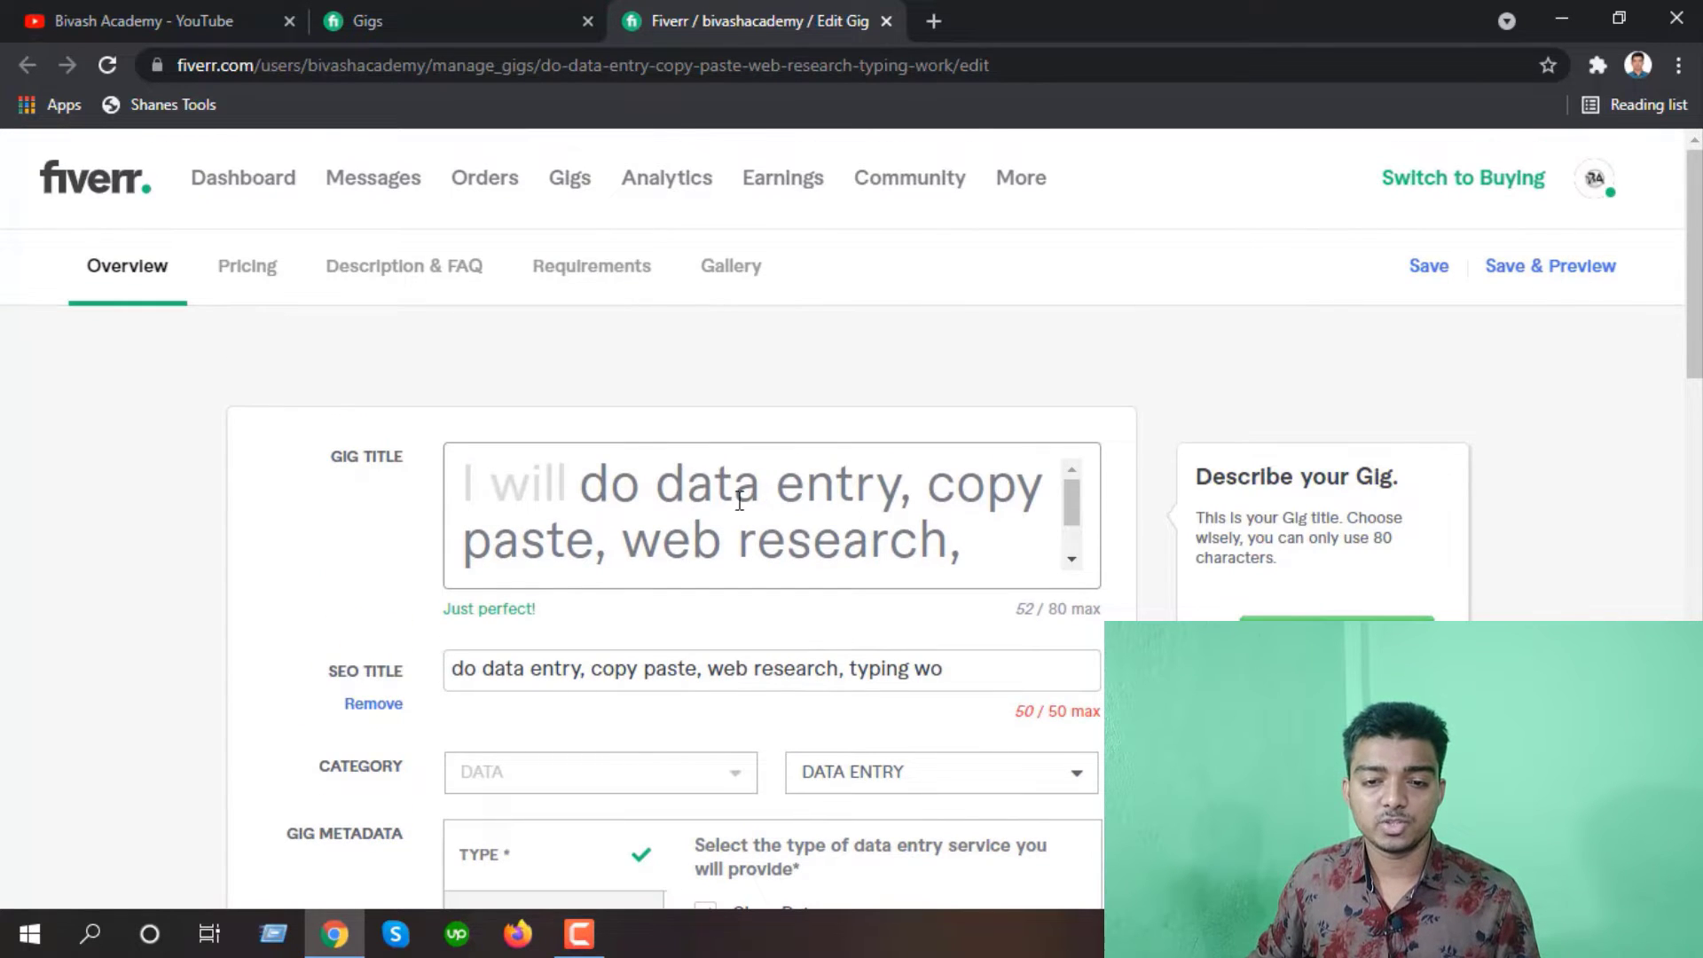
pyautogui.scroll(-2, 736, 503)
pyautogui.scroll(-2, 771, 494)
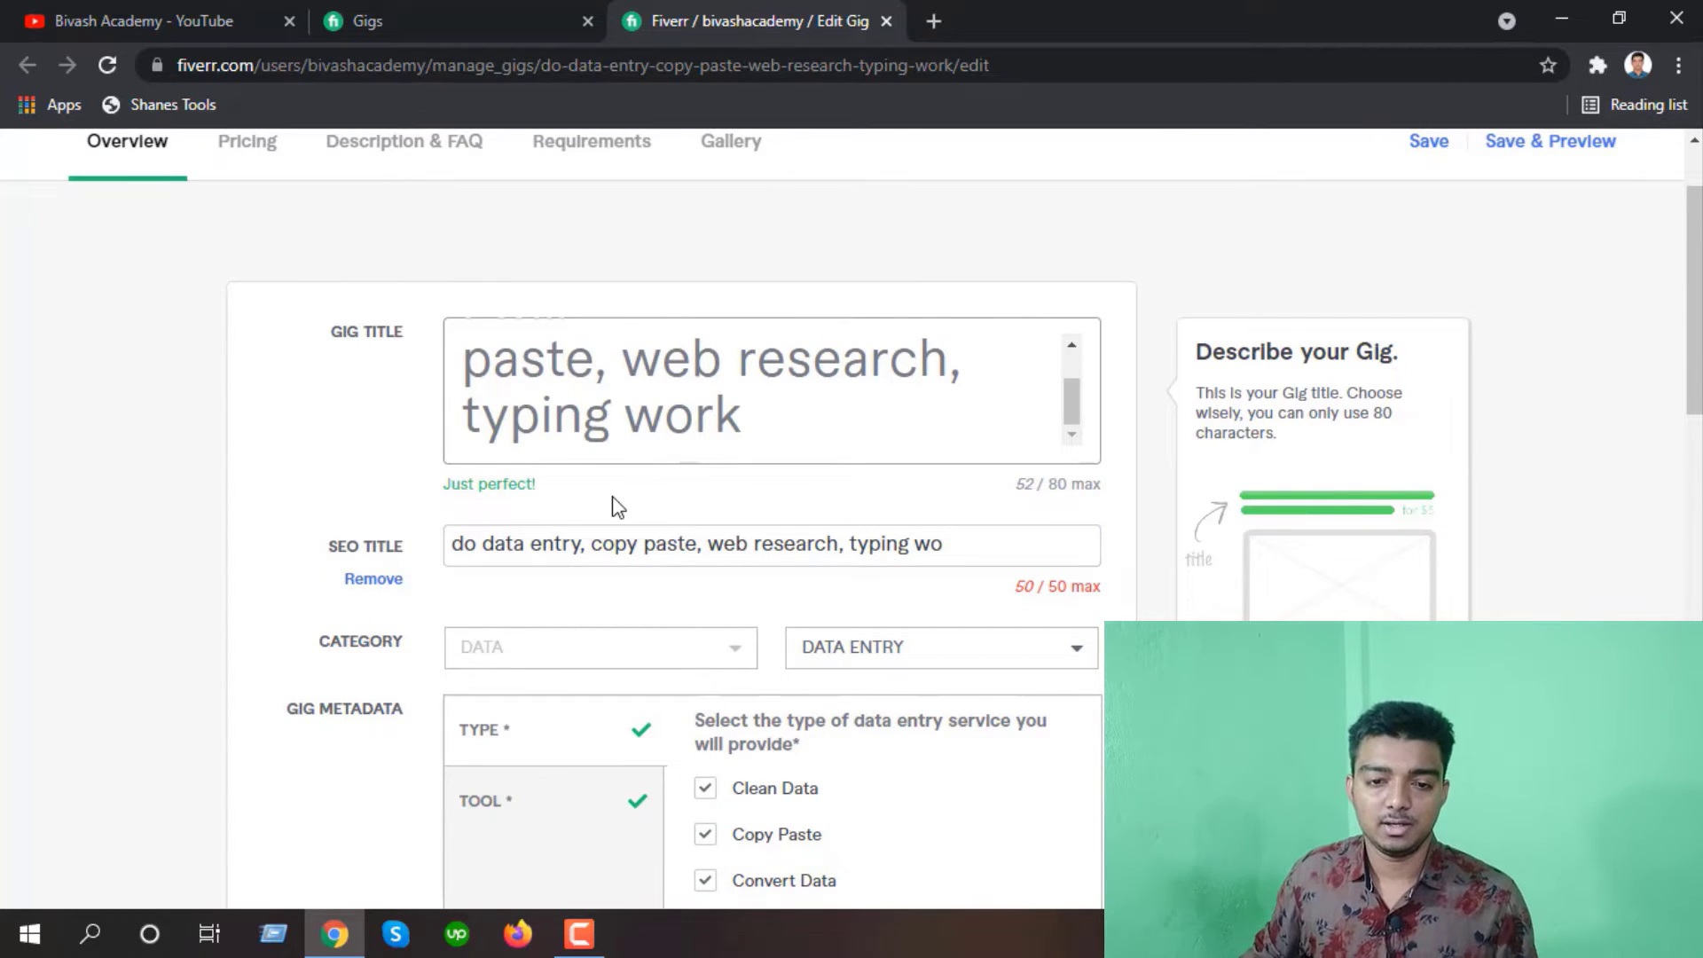
pyautogui.scroll(-10, 626, 503)
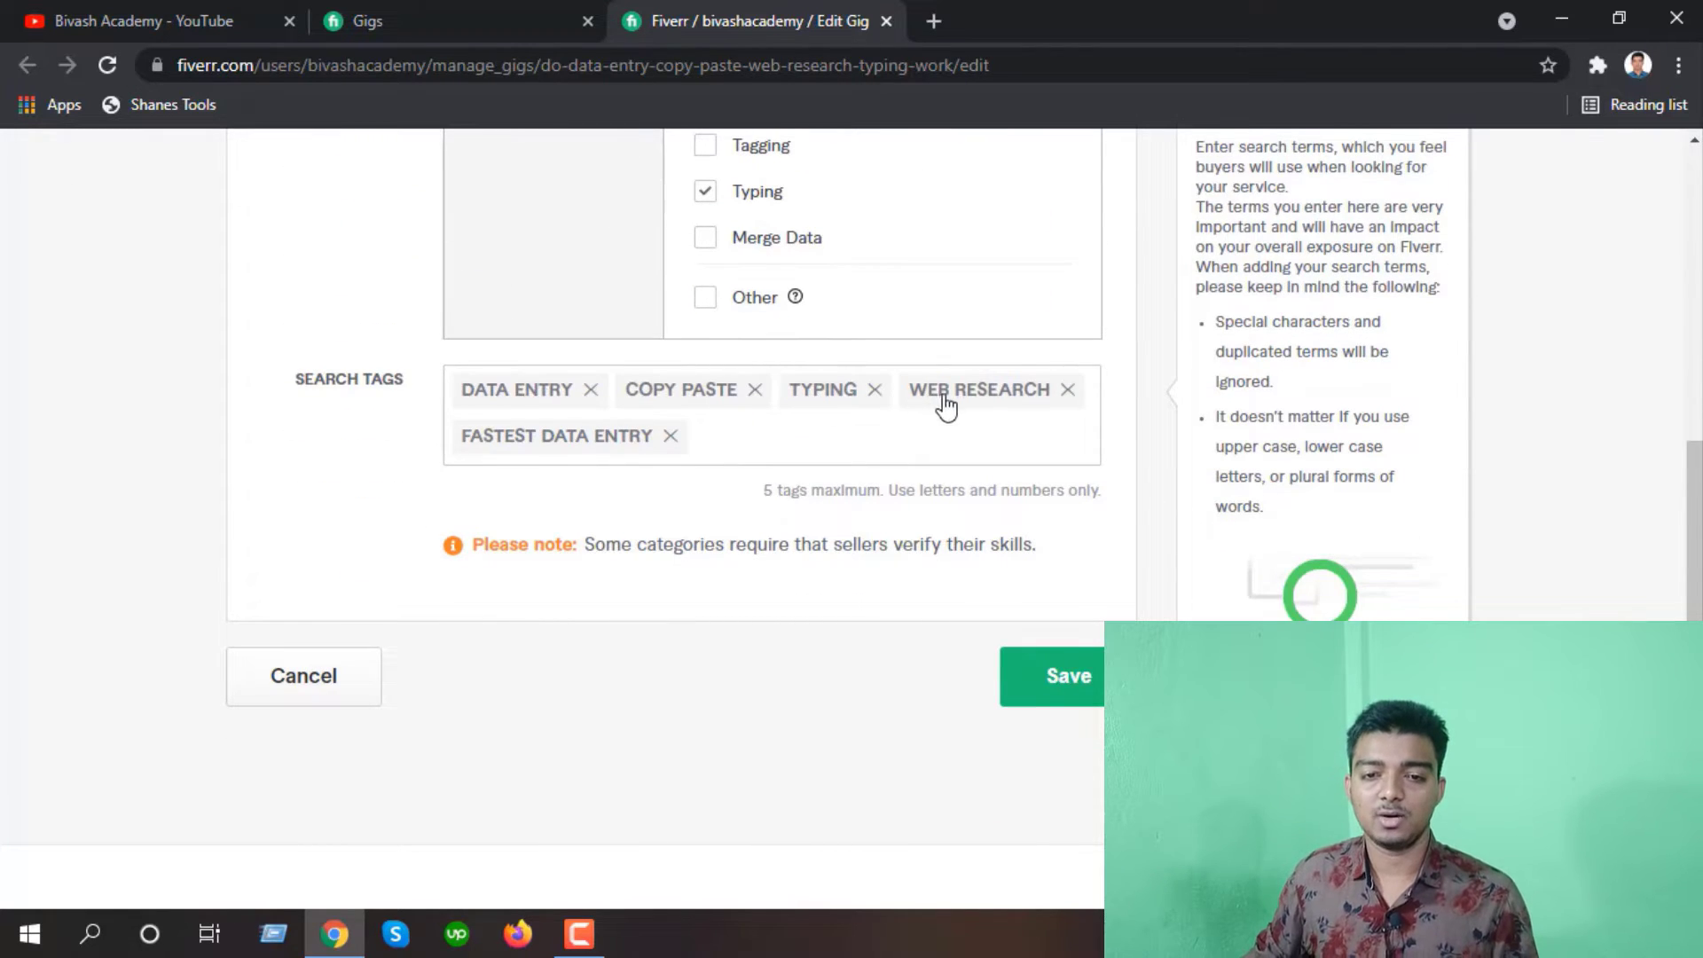
pyautogui.scroll(10, 616, 559)
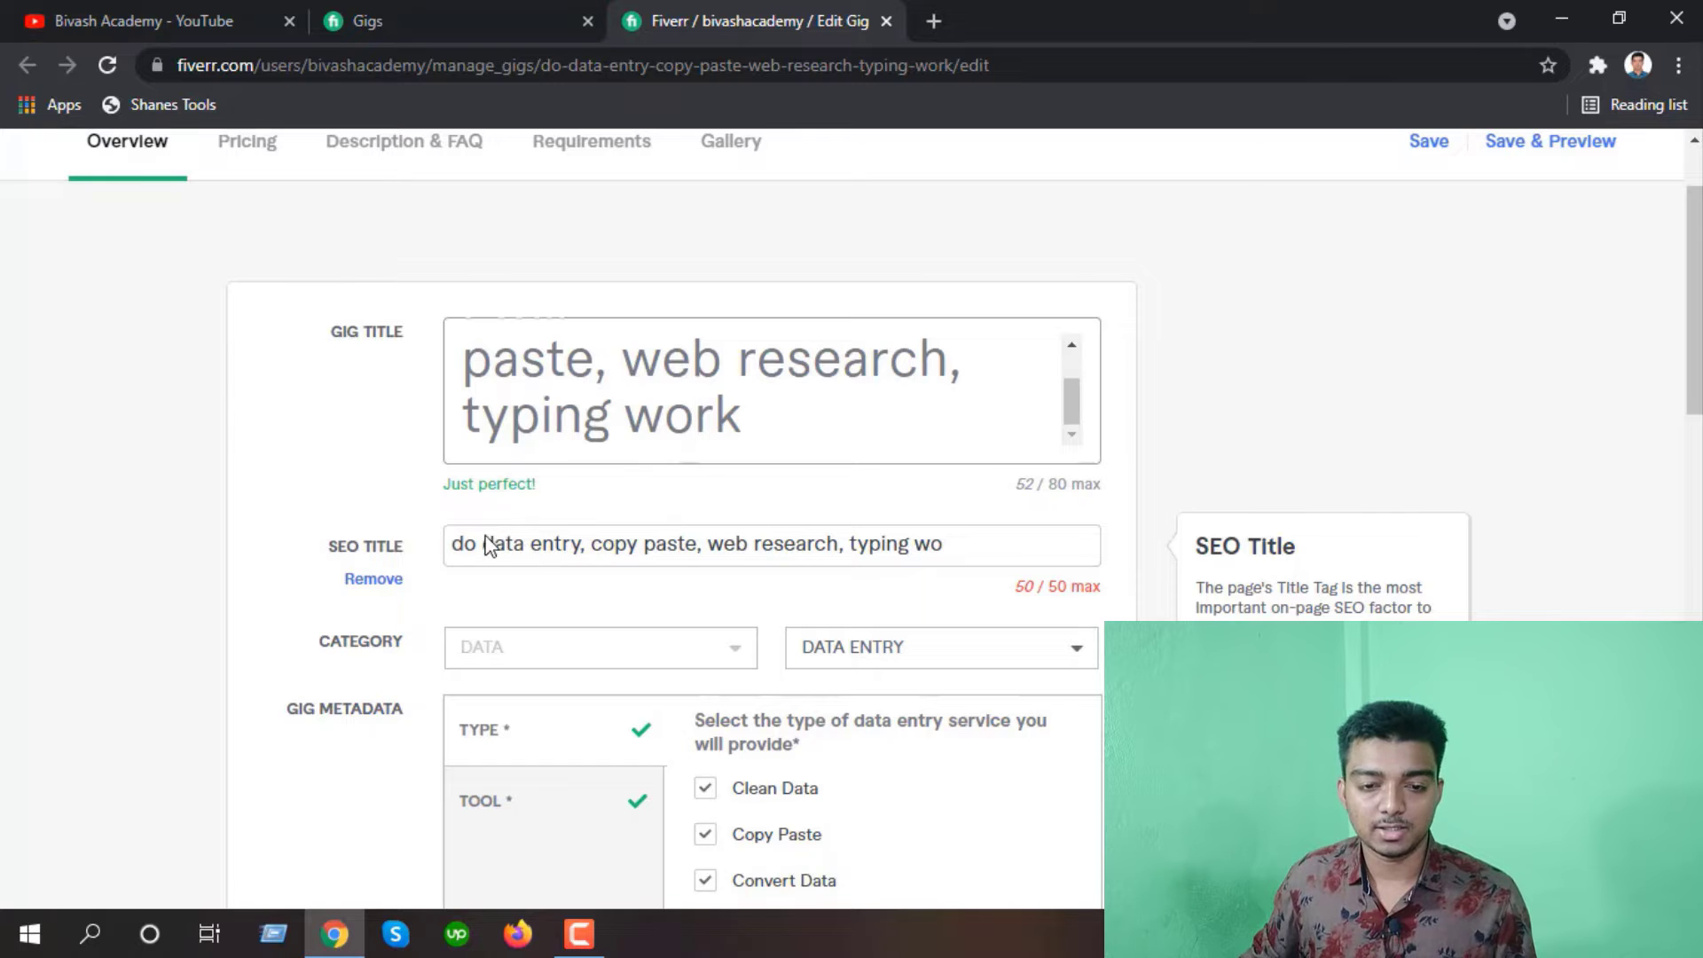
# Replace everything after "do data entry," in the SEO title with "excel data entry,"
pyautogui.moveTo(484, 544); pyautogui.dragTo(965, 541)
pyautogui.click(581, 544)
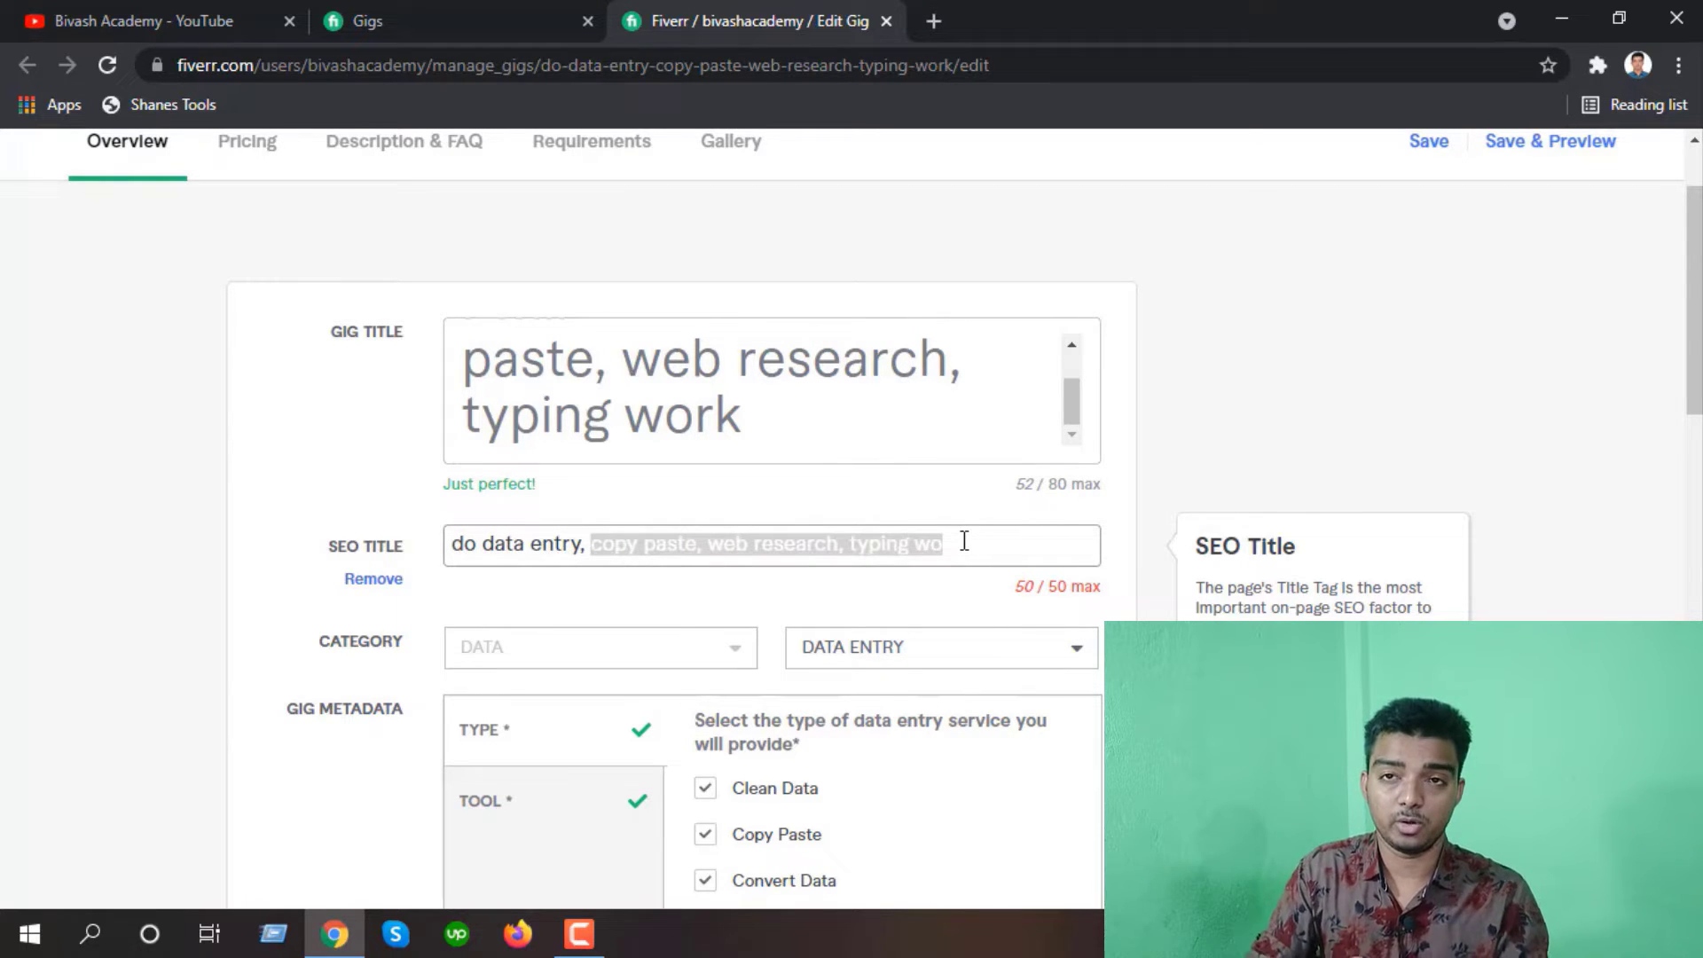
pyautogui.press('BackSpace')
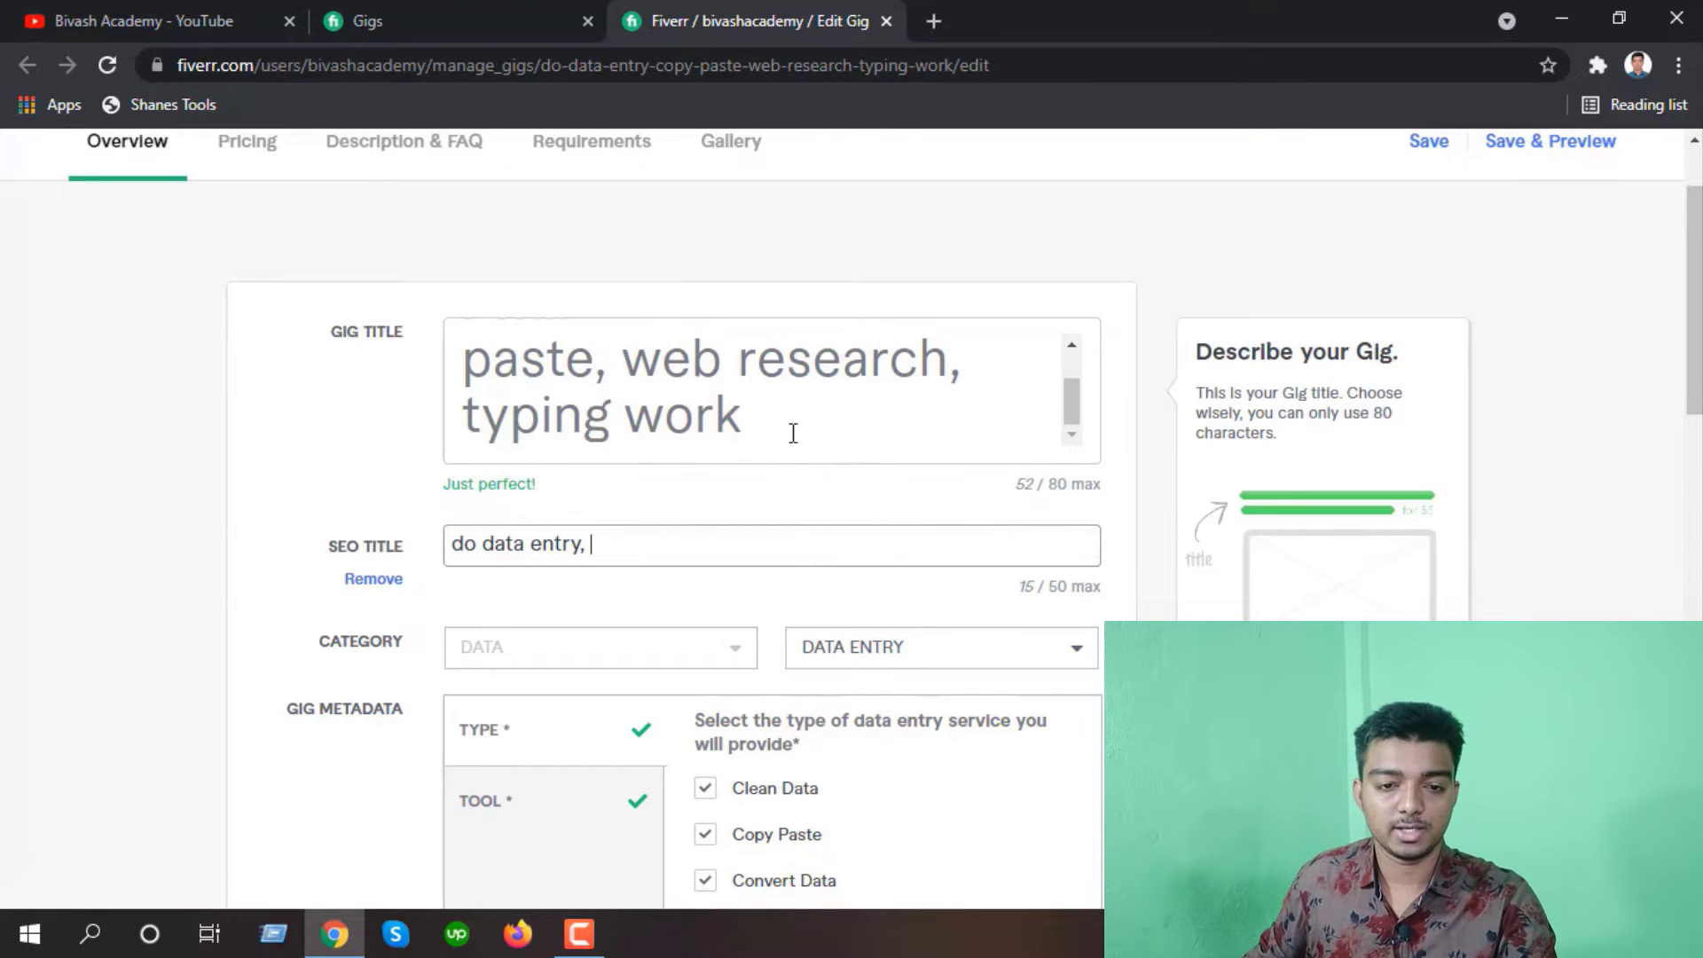
pyautogui.scroll(1, 799, 417)
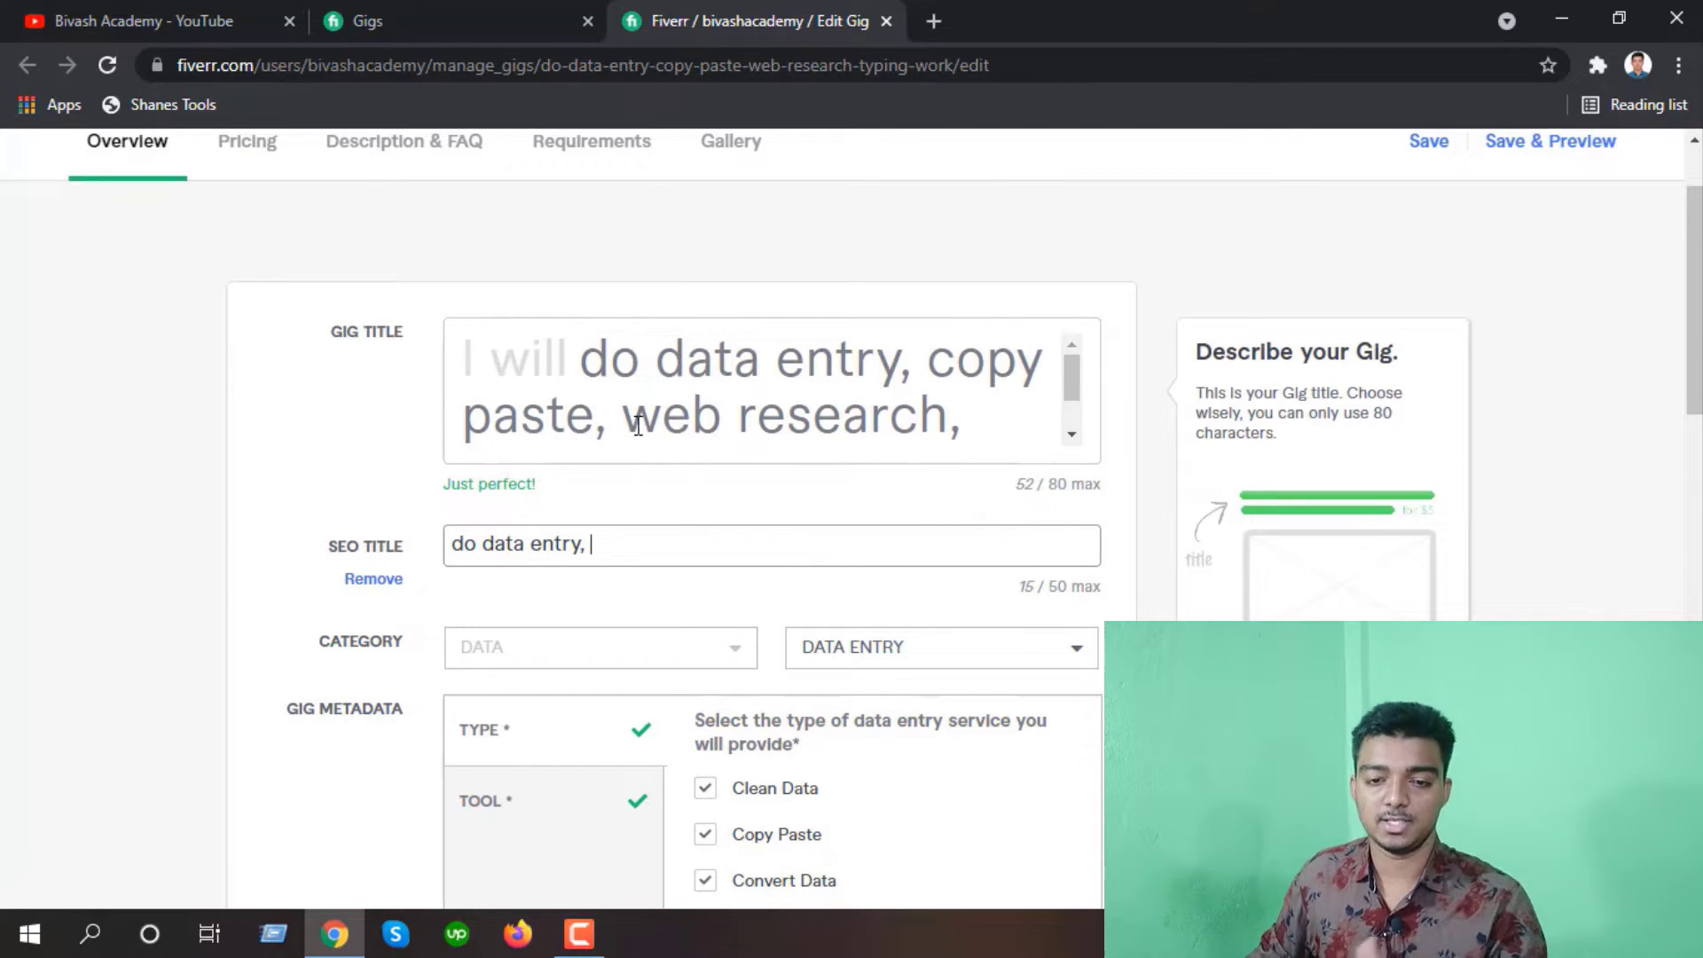
pyautogui.scroll(-1, 807, 416)
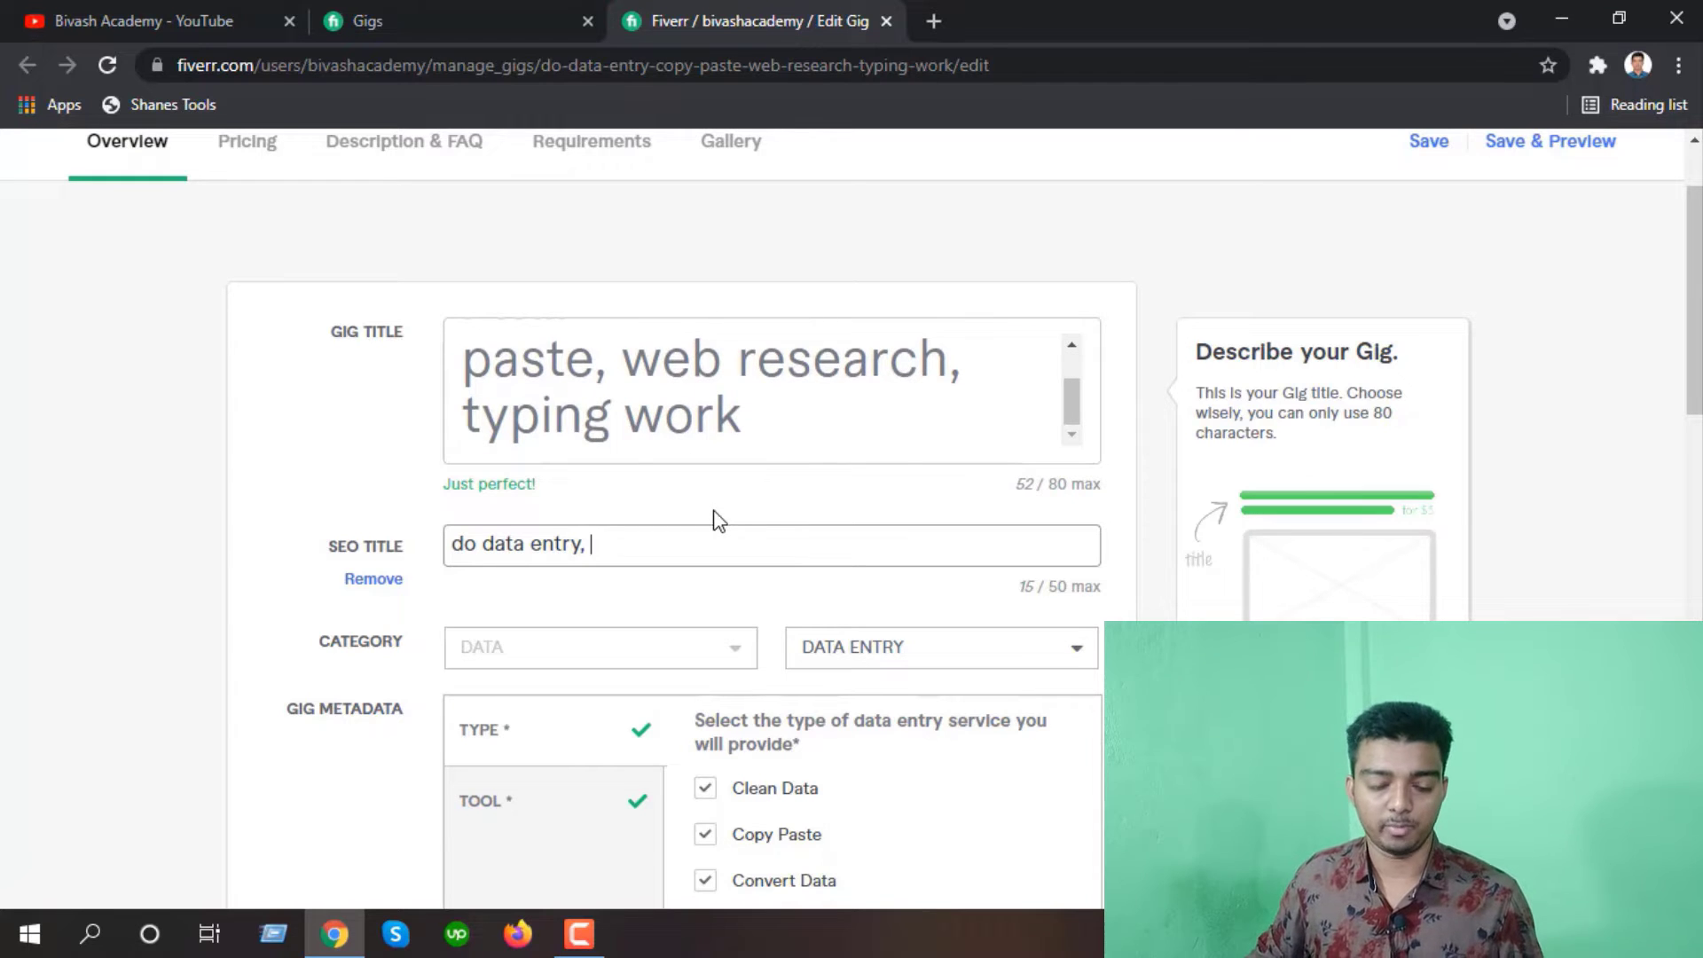
pyautogui.scroll(-1, 670, 546)
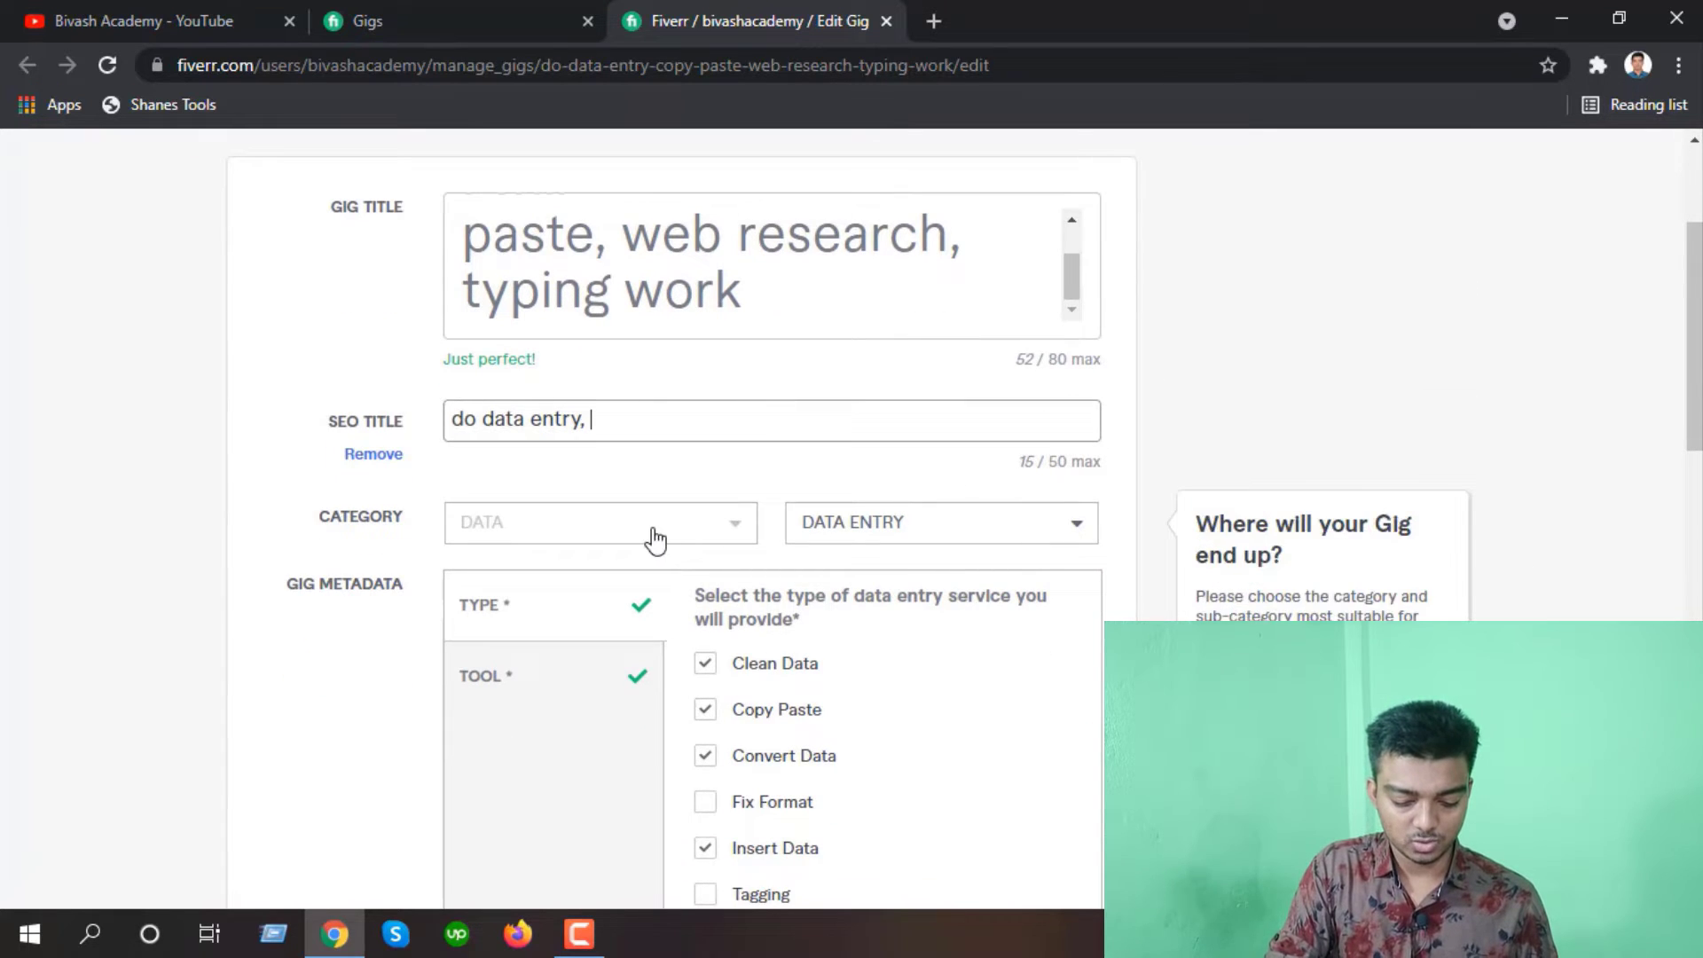
pyautogui.write('exc')
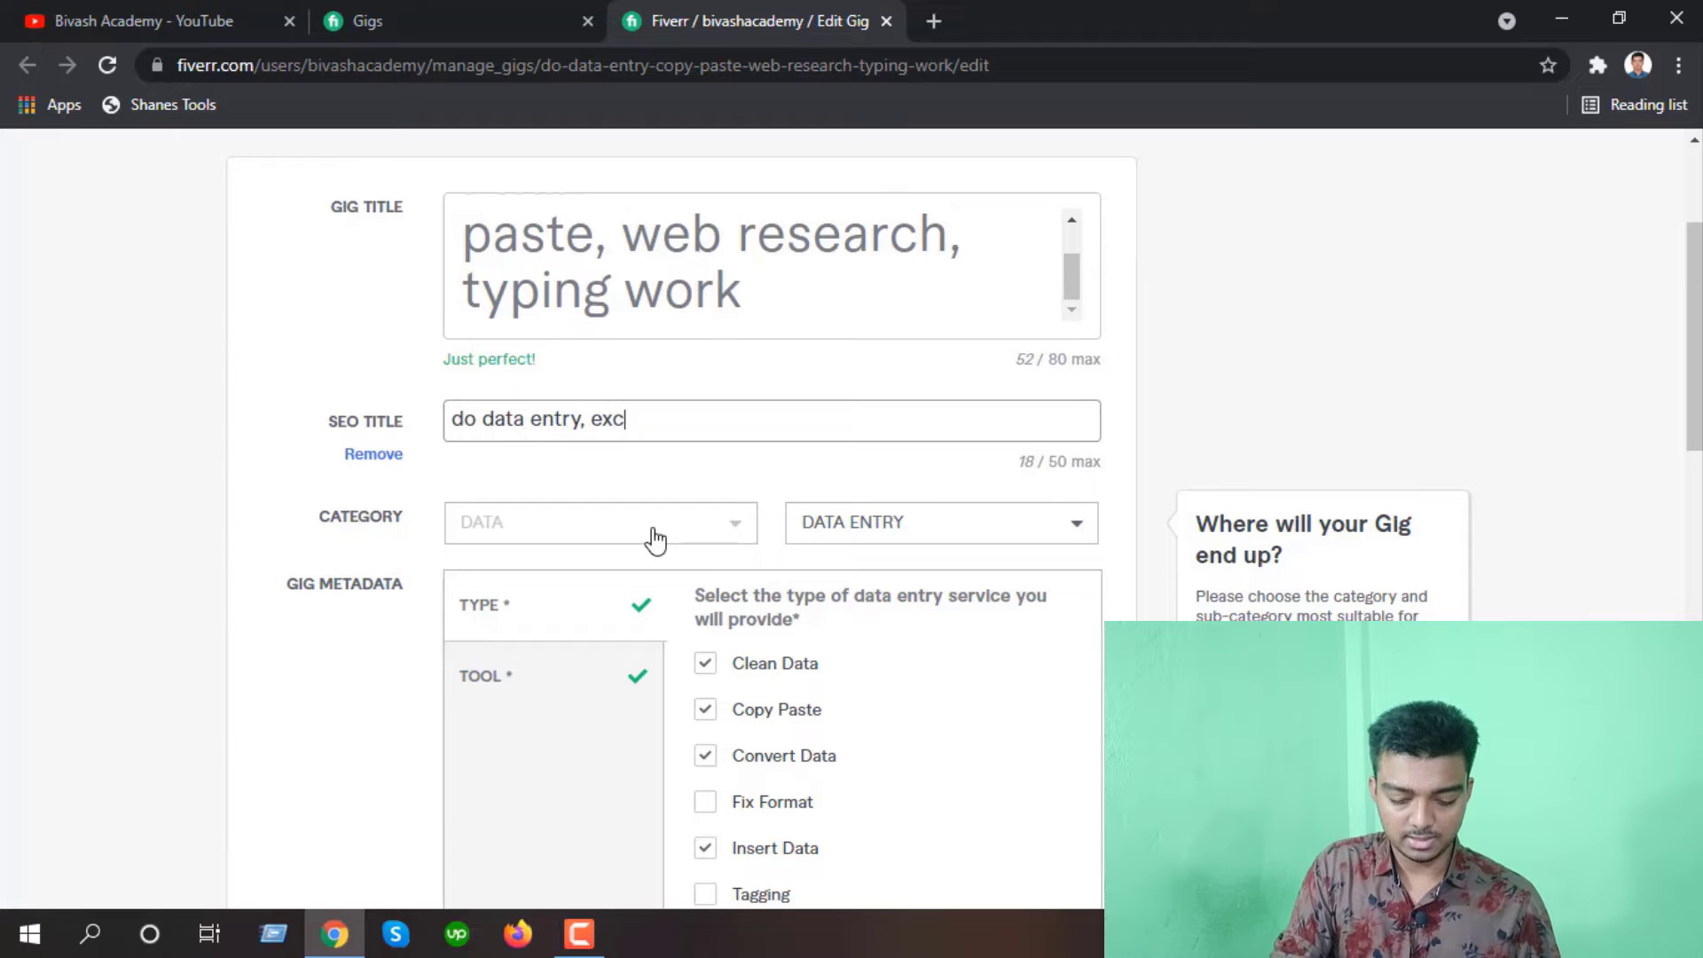
pyautogui.write('el data entry')
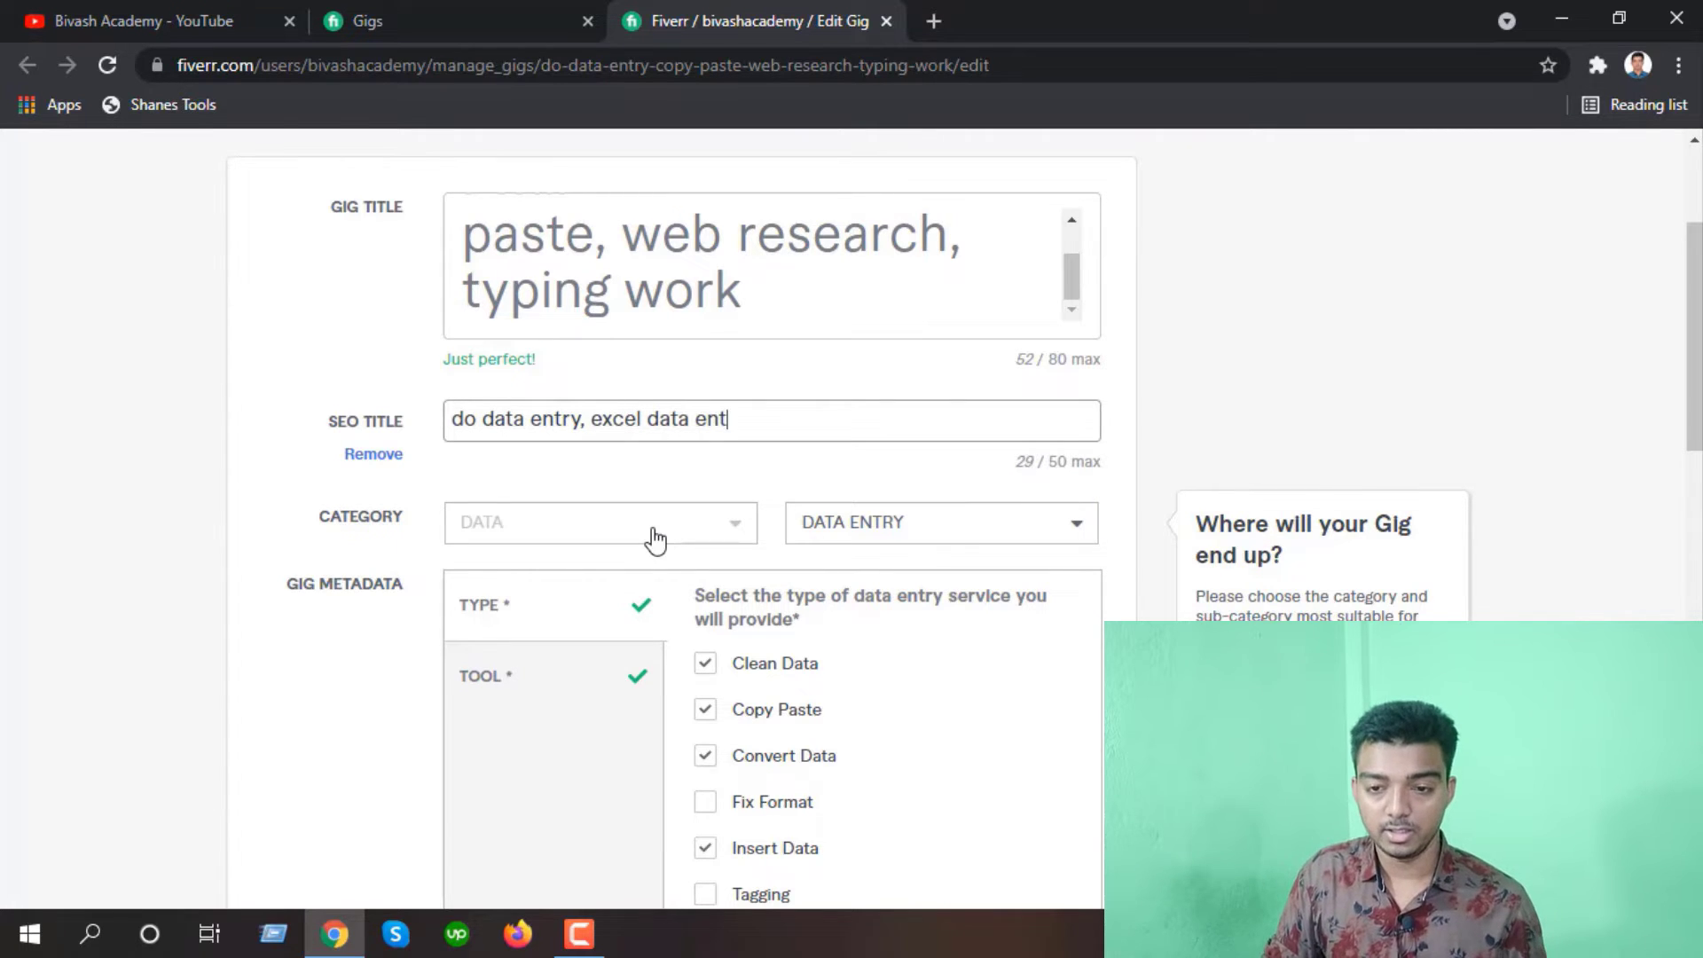
pyautogui.write(',')
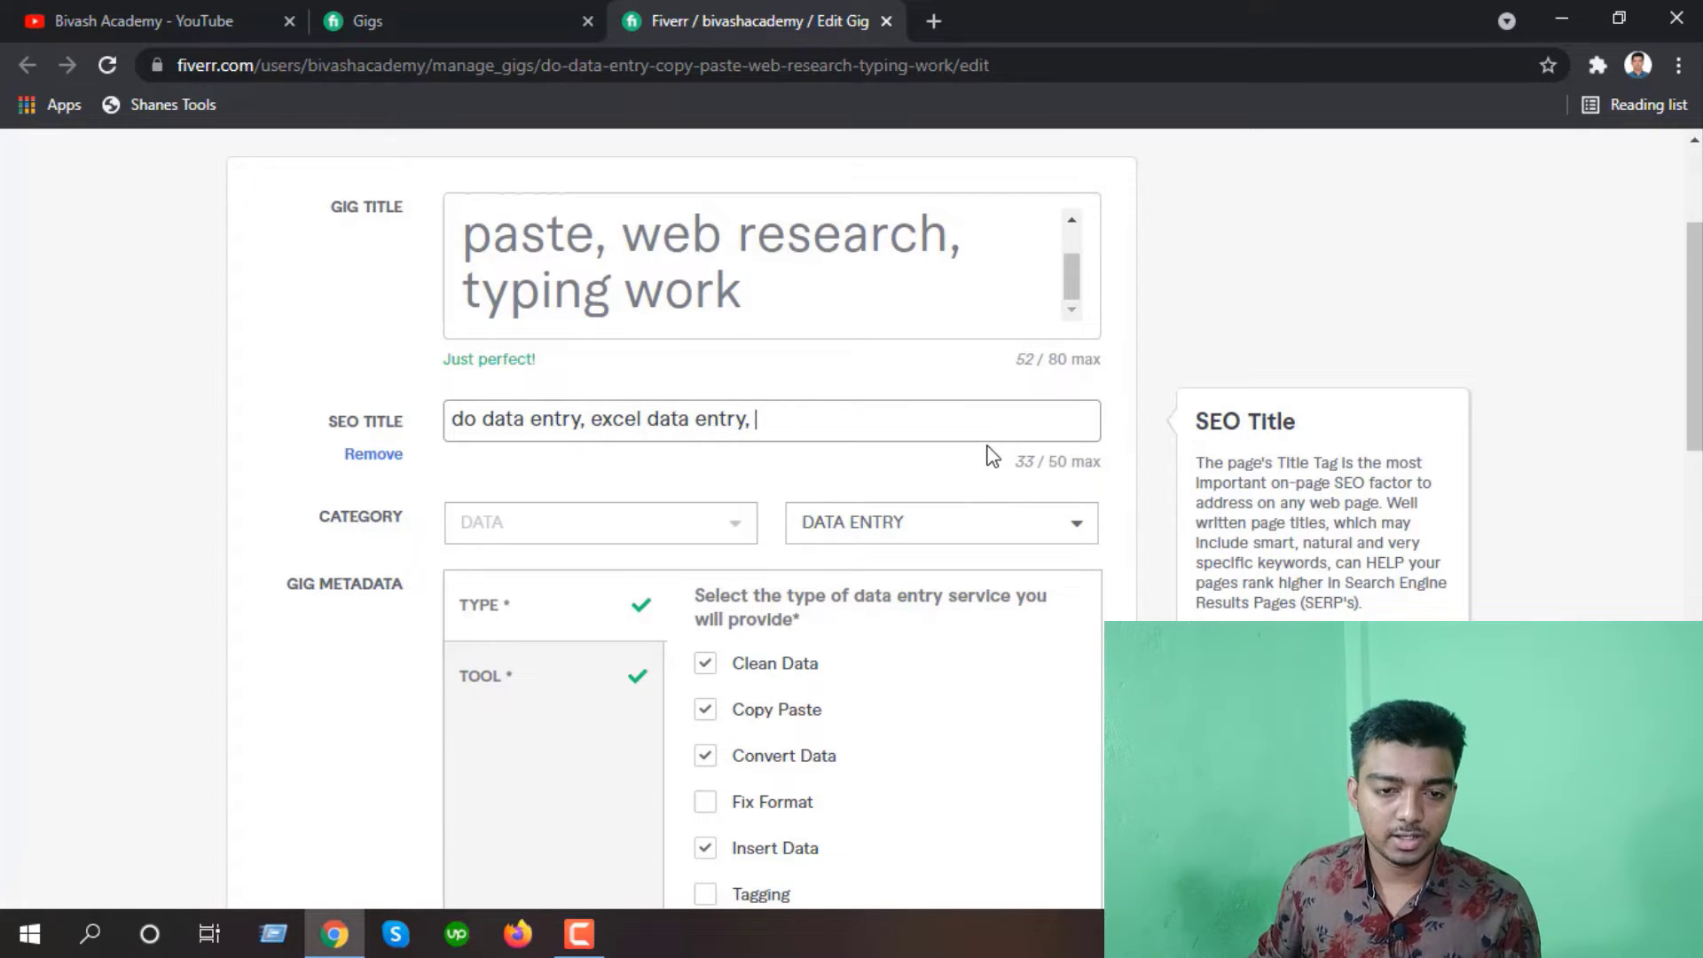
# Remove the leading word "do" from the SEO title so it starts with "data entry"
pyautogui.click(482, 420)
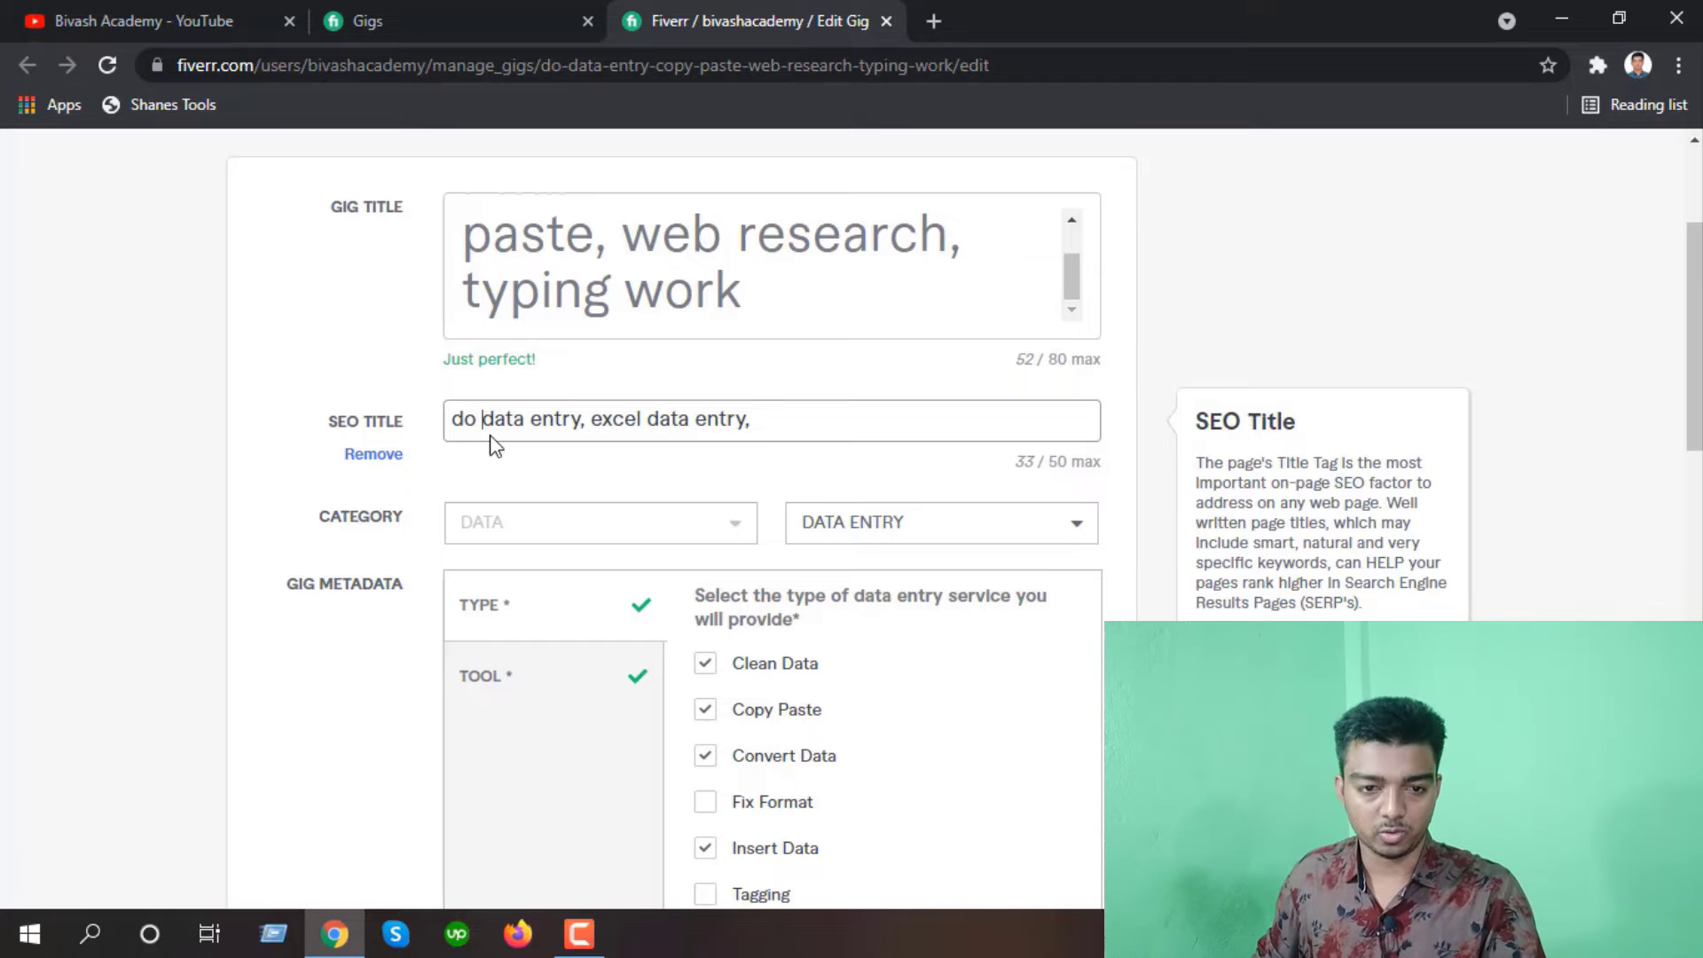
pyautogui.press('BackSpace')
pyautogui.press('BackSpace')
pyautogui.press('BackSpace')
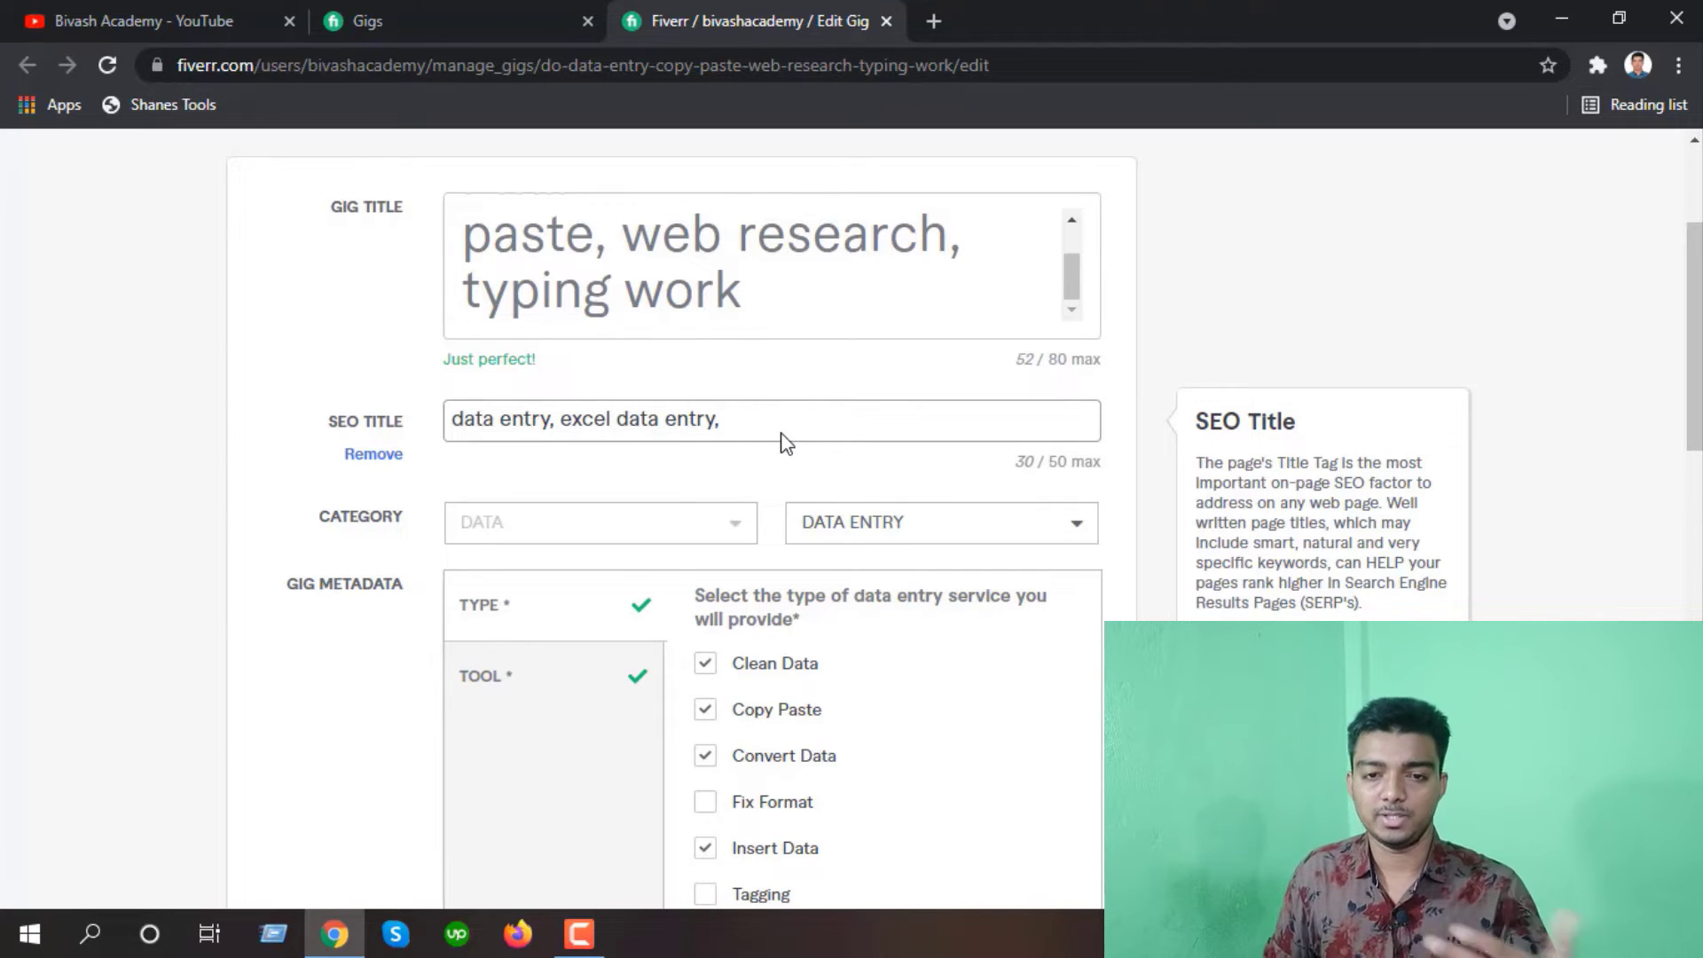
# Open Fiverr in a new browser tab and search its services for "data entry" to check the suggested keywords
pyautogui.click(927, 45)
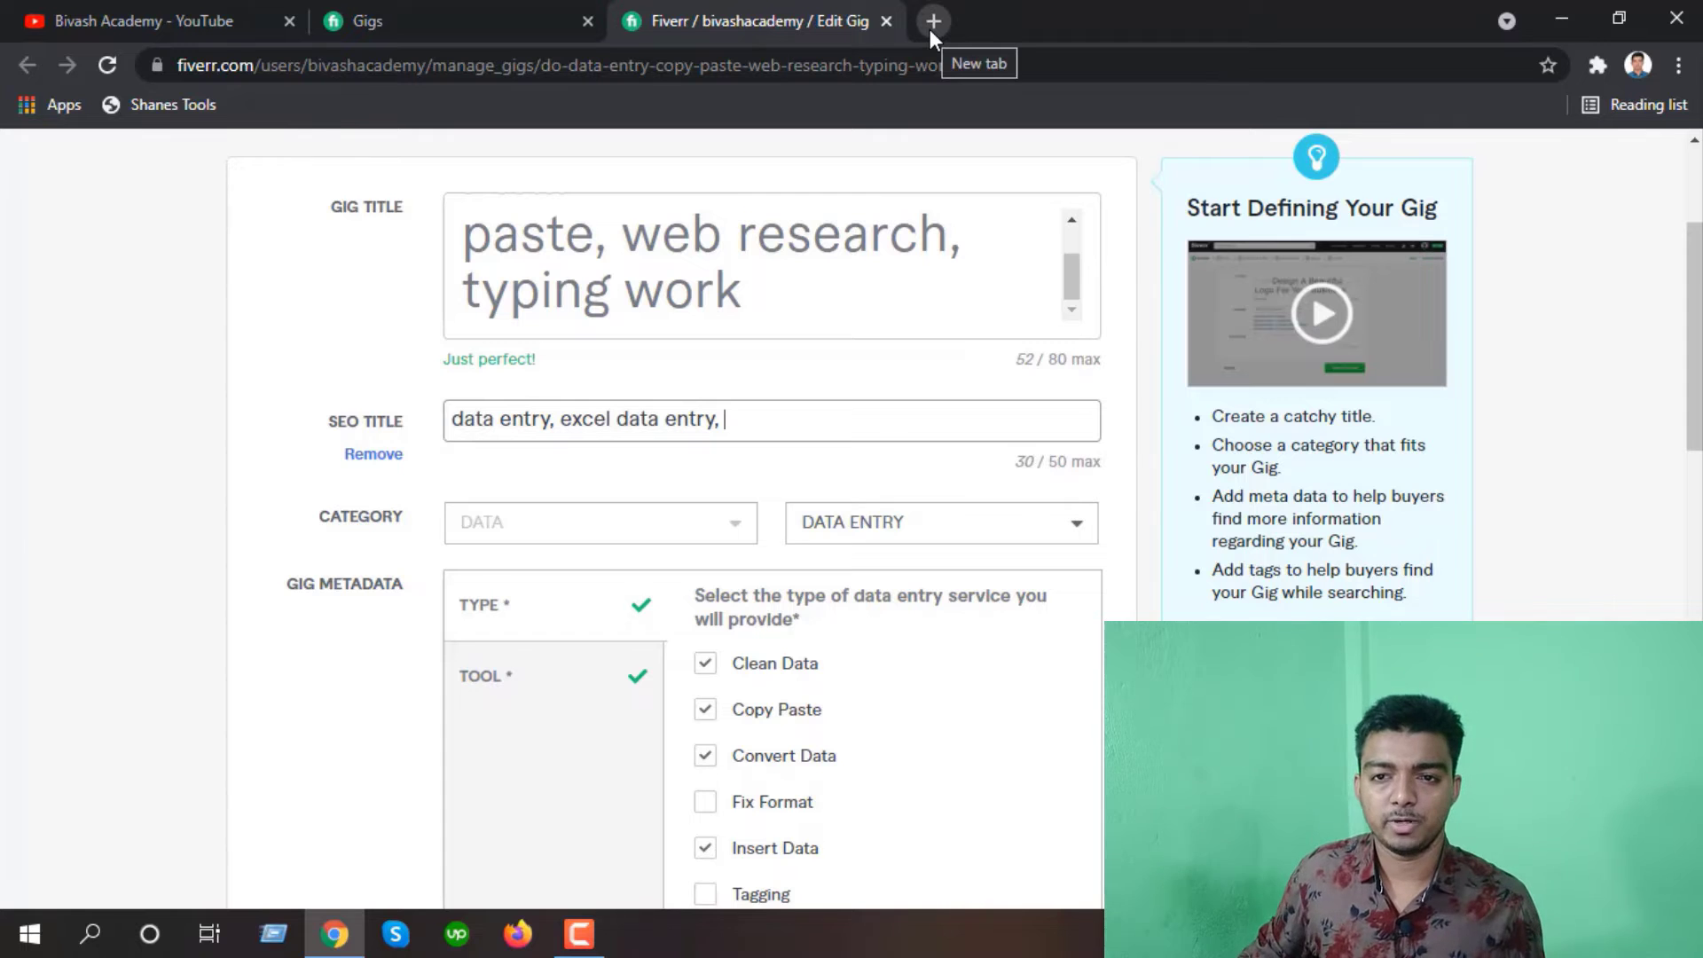
pyautogui.click(931, 22)
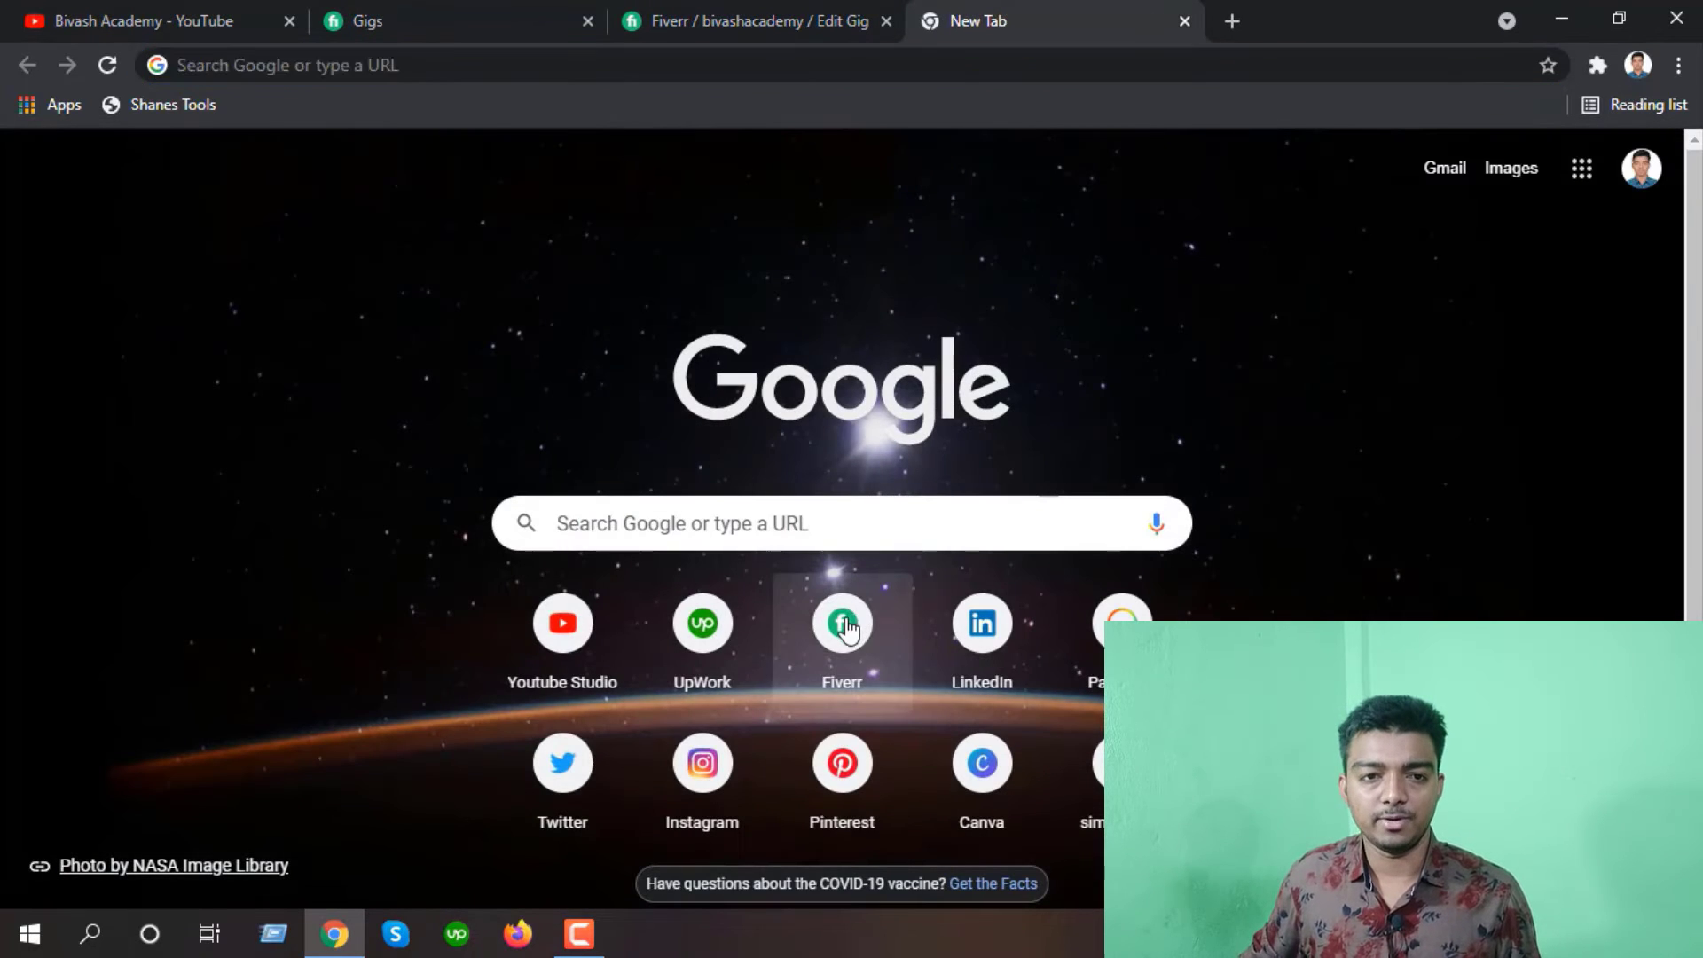
pyautogui.click(841, 623)
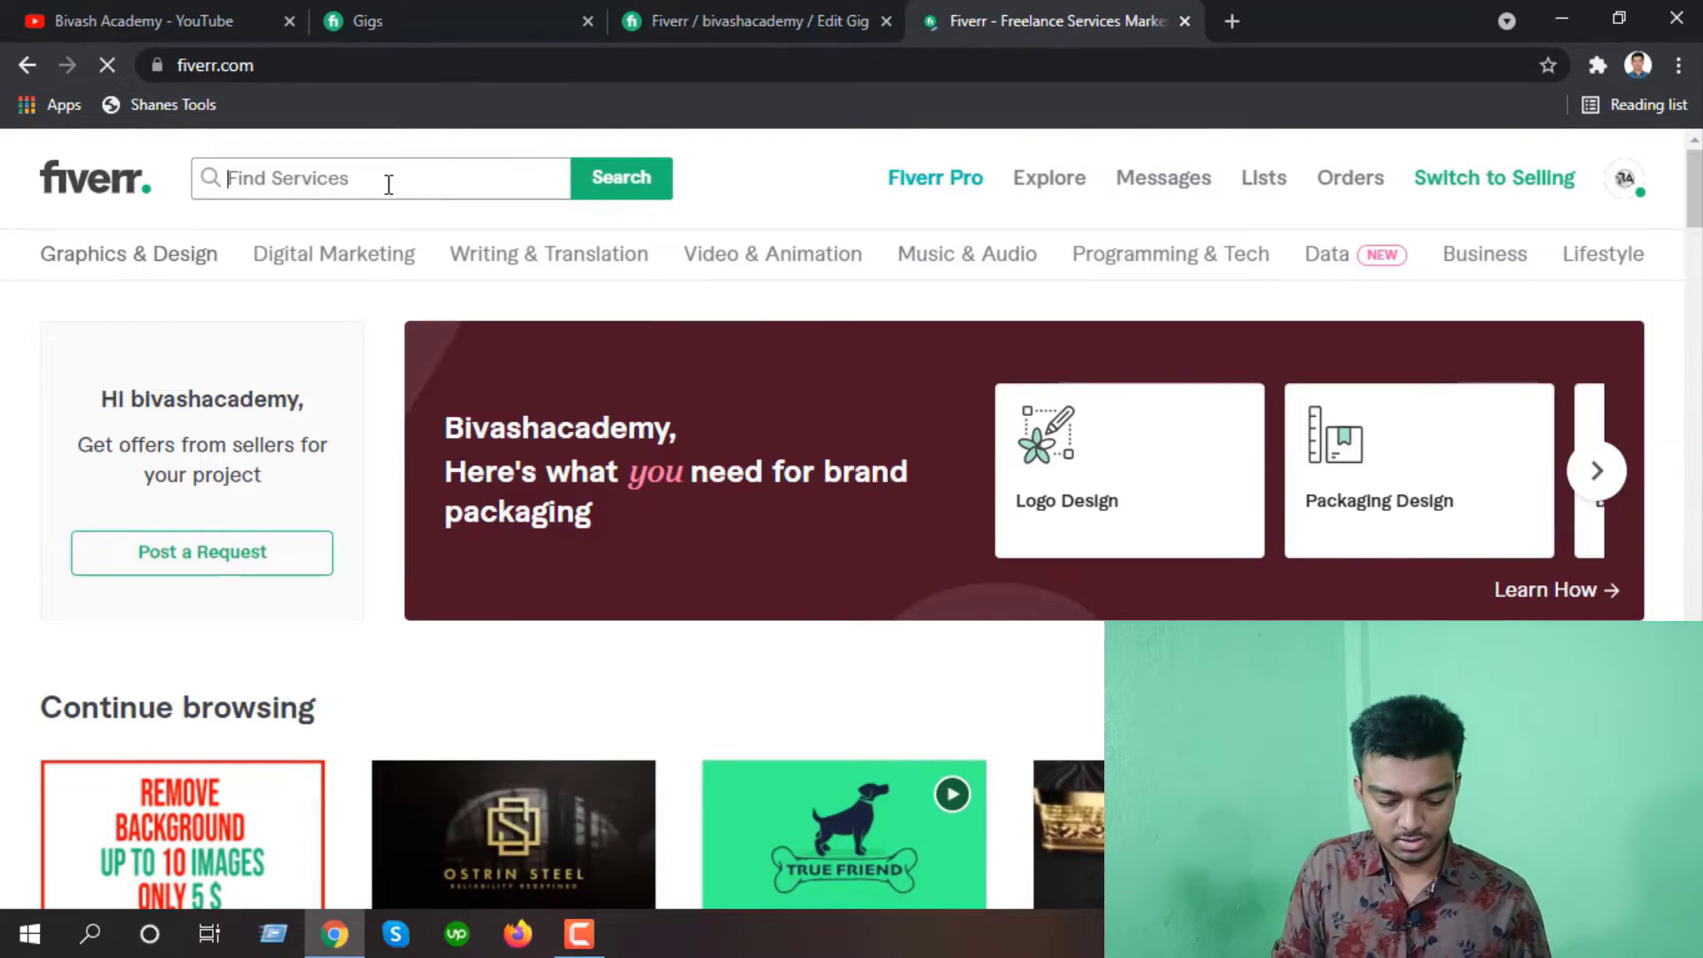
pyautogui.click(389, 183)
pyautogui.write('data entry')
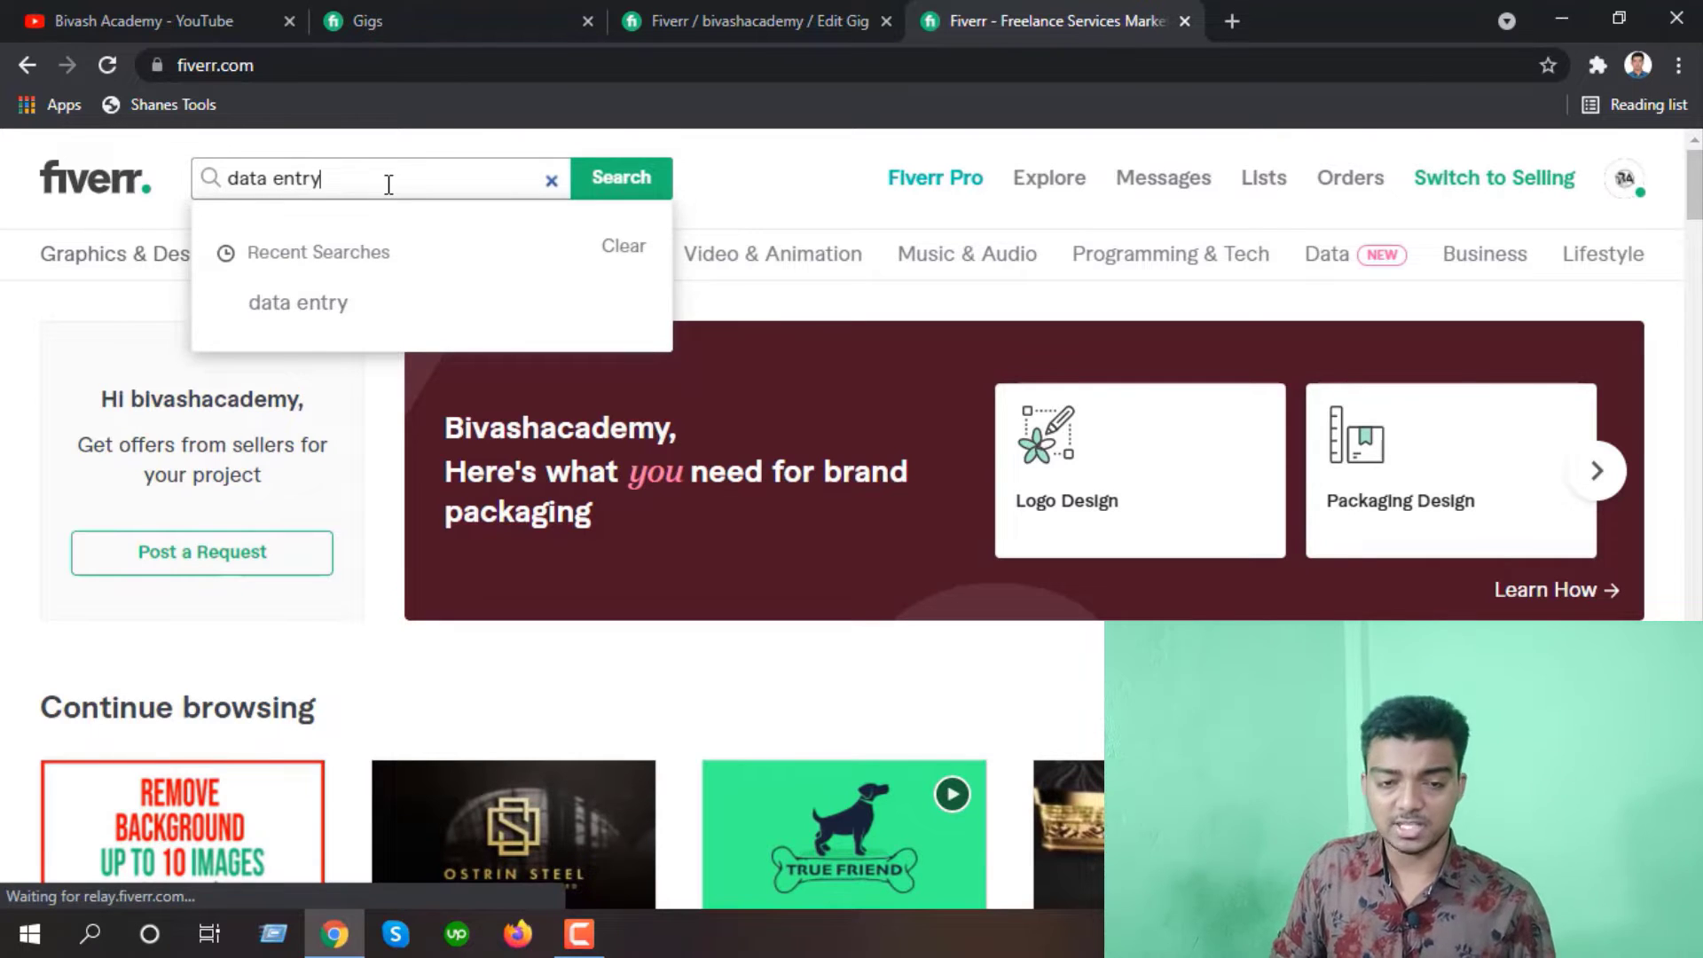
pyautogui.press('Return')
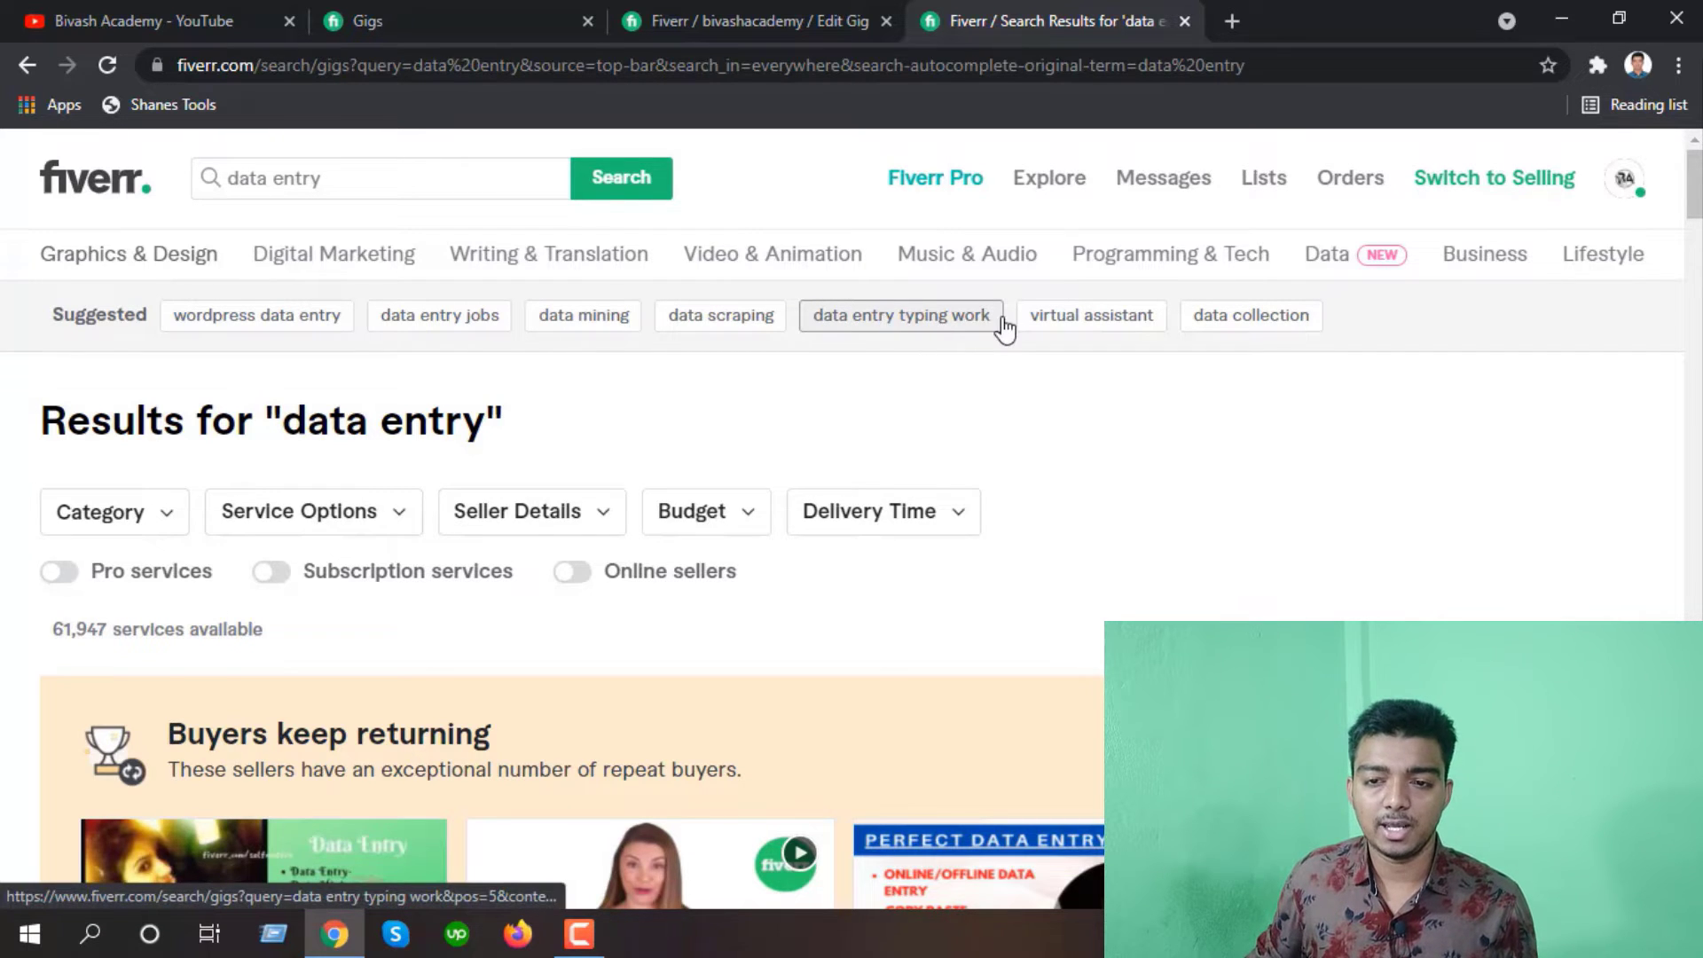
# Return to the gig edit page and compare the "typing work" ending of the gig title with the suggested keywords
pyautogui.click(734, 18)
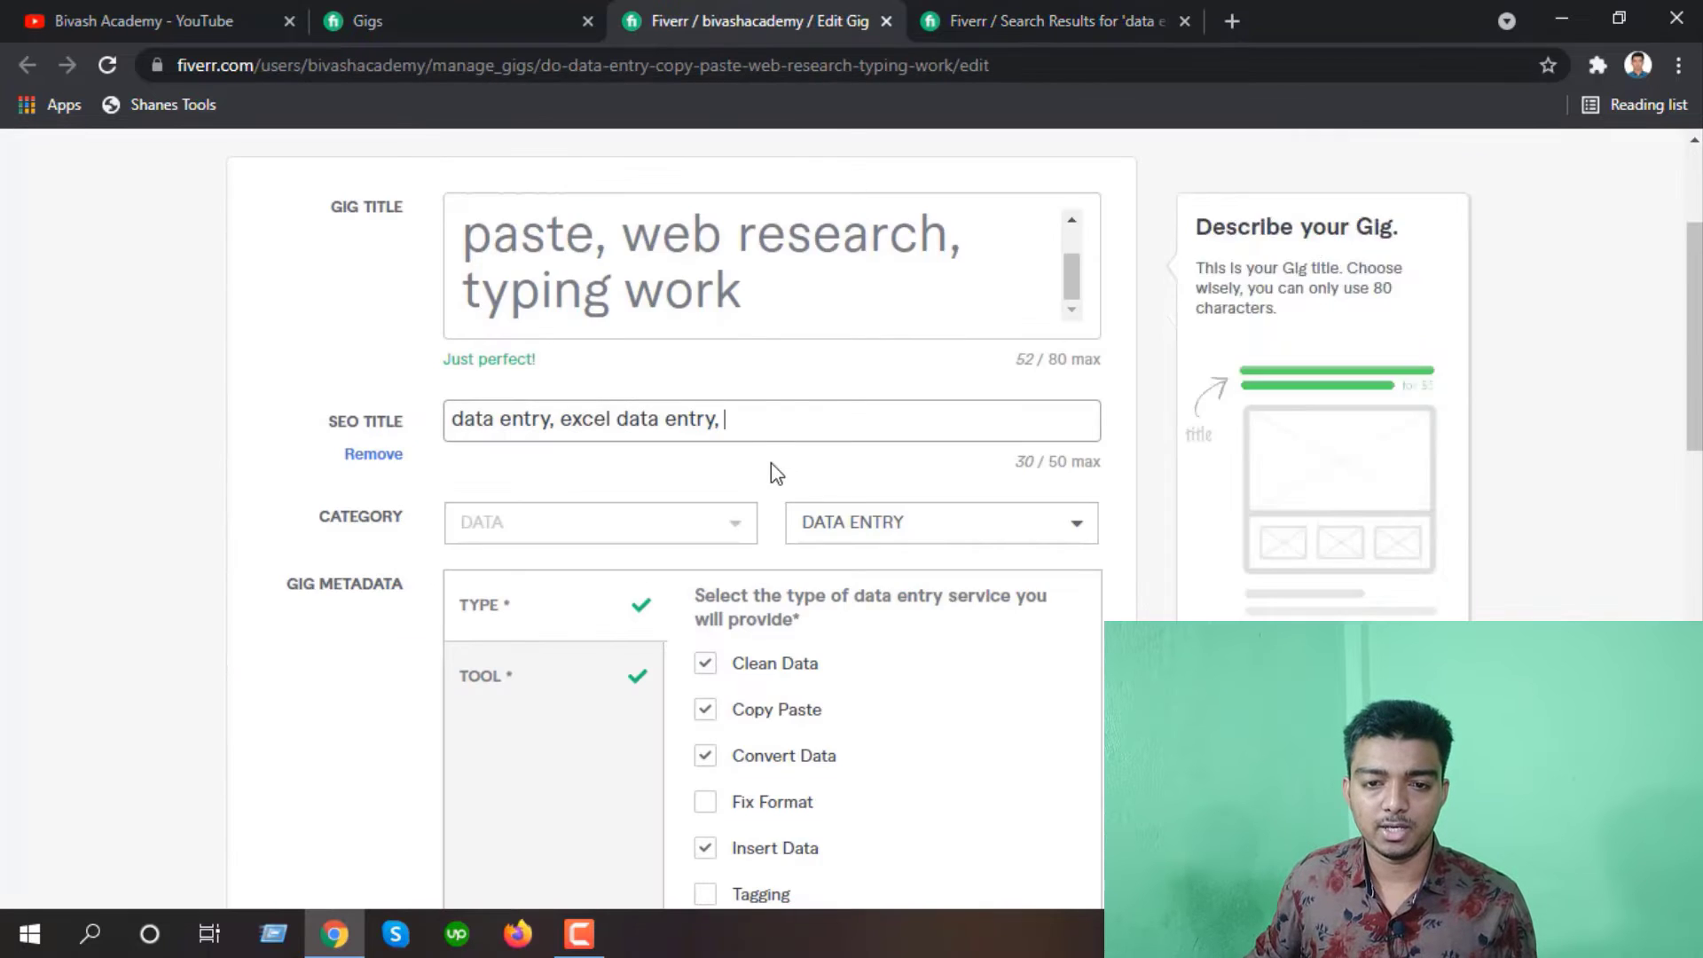
pyautogui.scroll(1, 502, 414)
pyautogui.moveTo(467, 413); pyautogui.dragTo(718, 413)
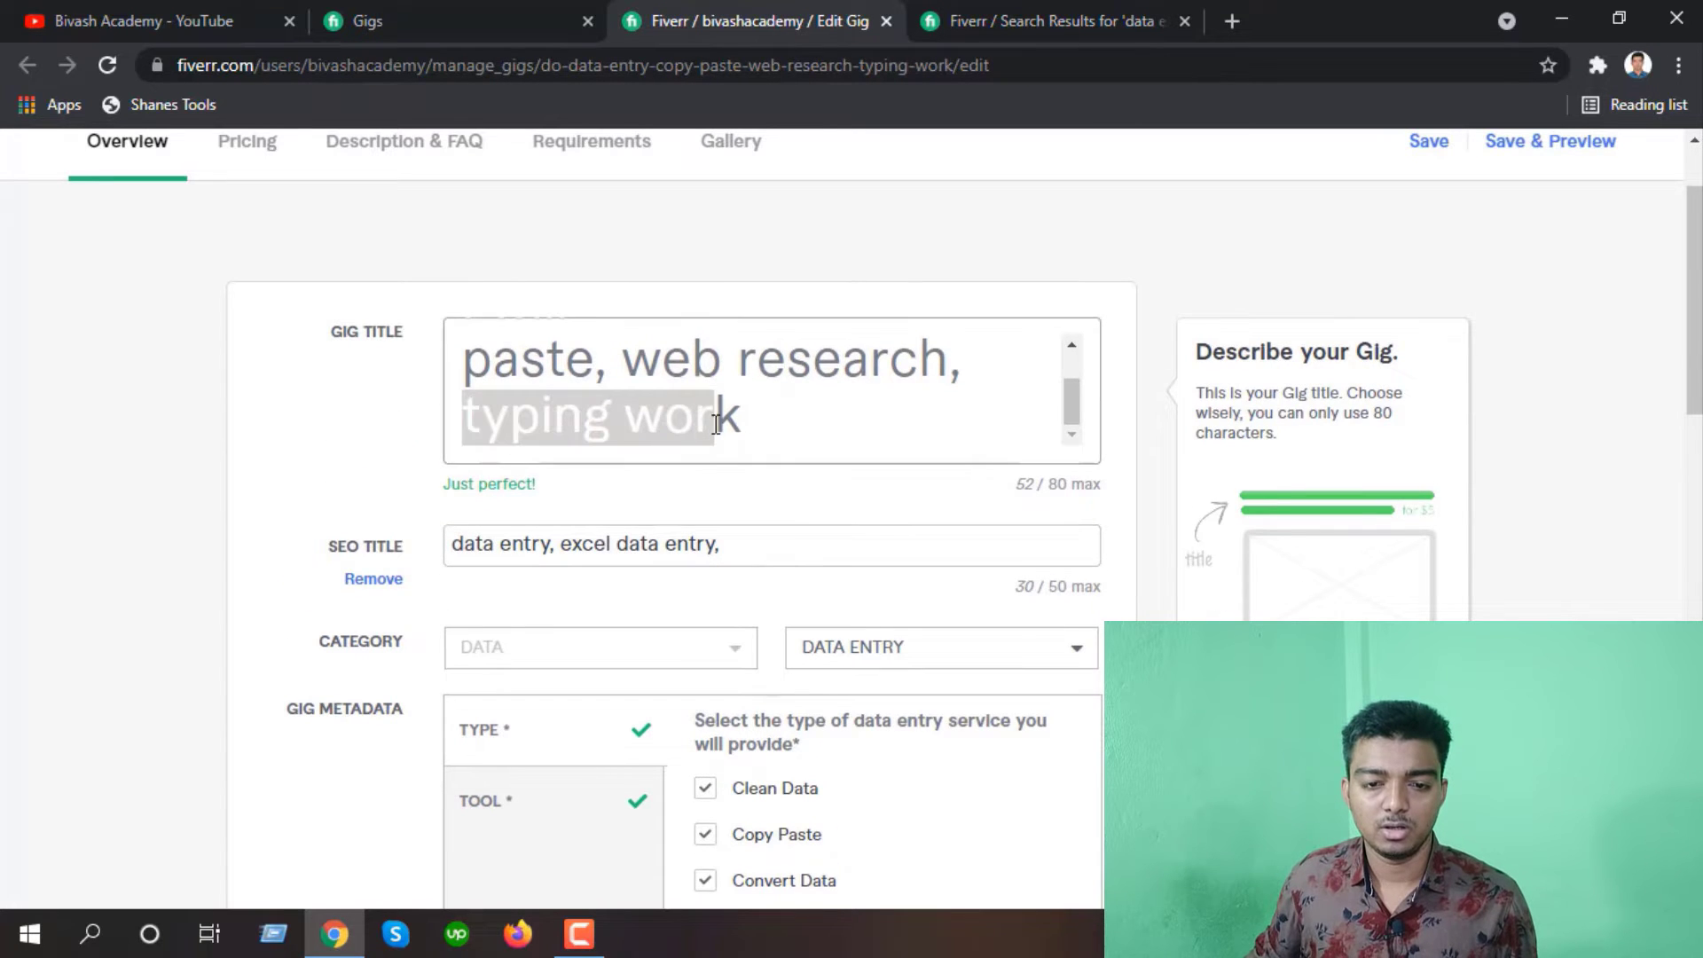
pyautogui.scroll(1, 634, 524)
pyautogui.scroll(-1, 639, 491)
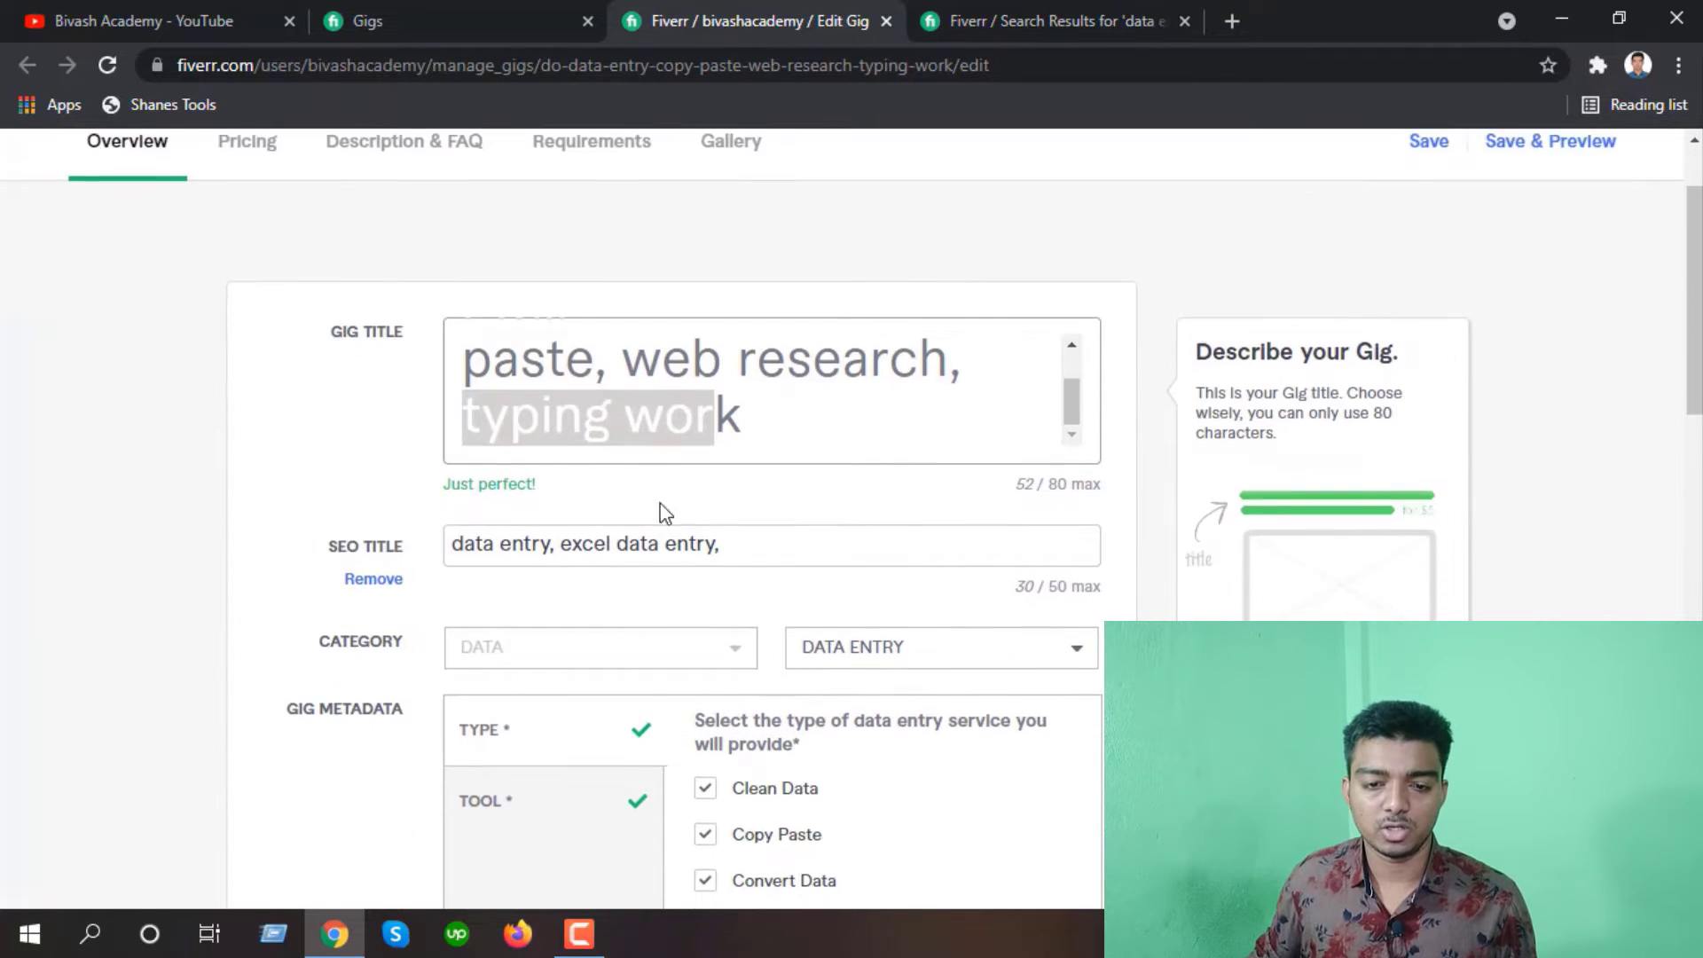
pyautogui.click(746, 534)
# Append the suggested keyword "data mining" from the Fiverr search page to the SEO title, removing the surplus "data scra" pasted with it
pyautogui.click(986, 12)
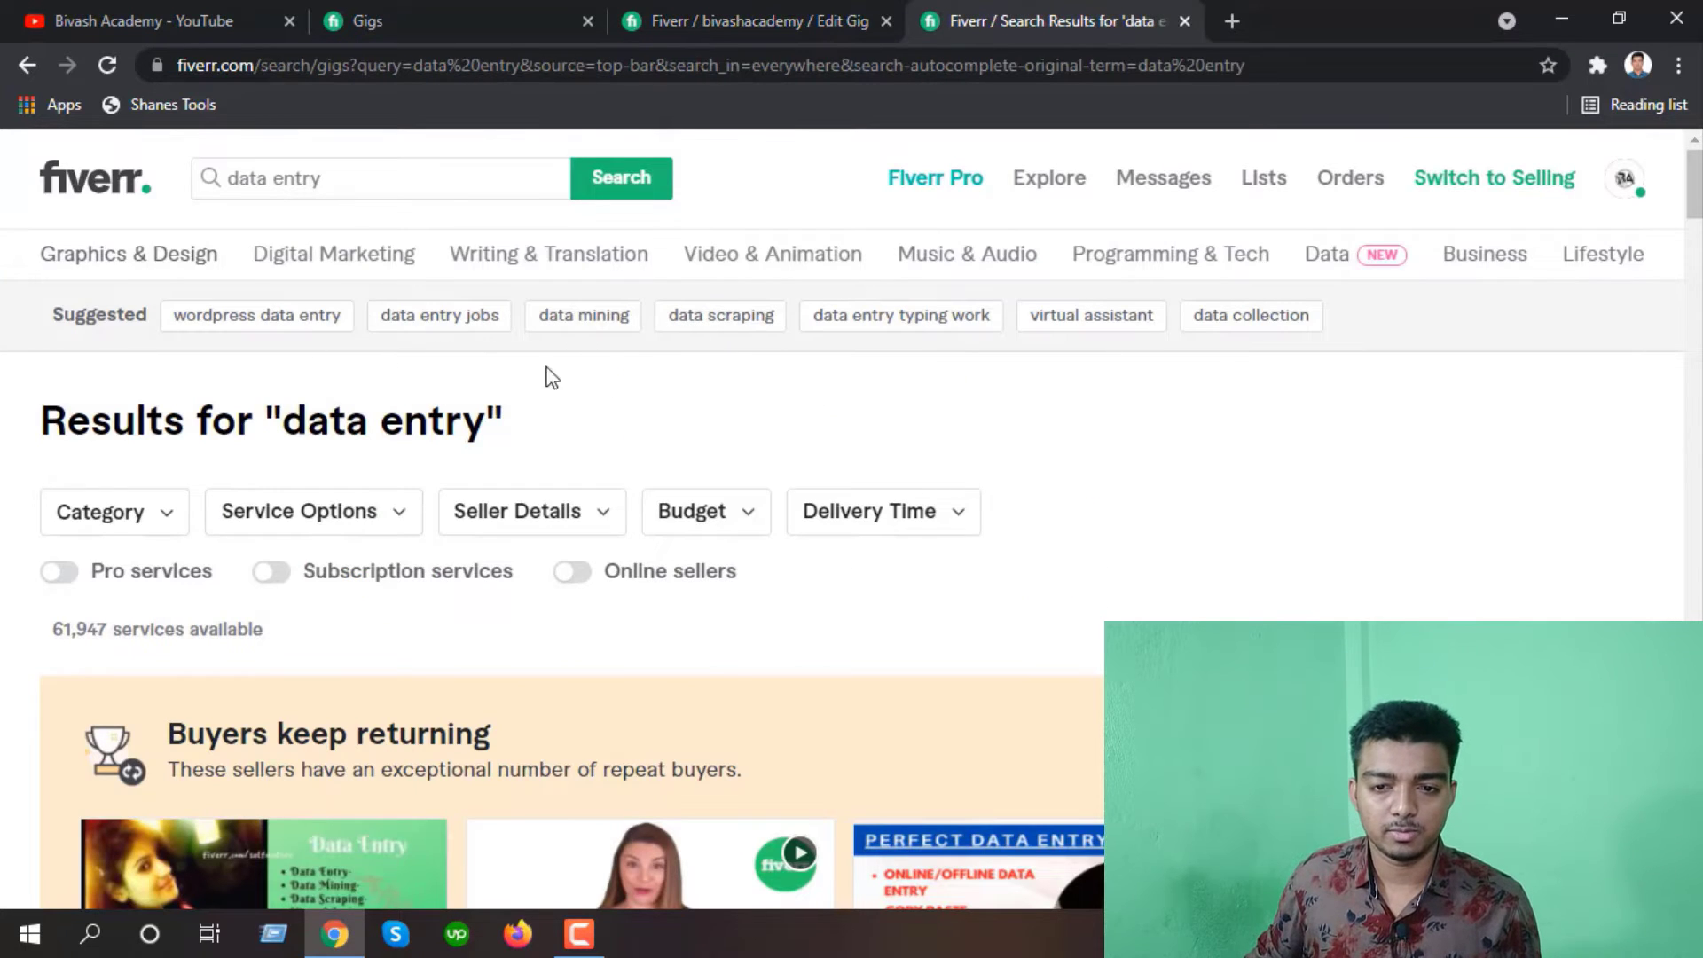
pyautogui.moveTo(747, 317); pyautogui.dragTo(536, 320)
pyautogui.rightClick(572, 317)
pyautogui.click(642, 503)
pyautogui.click(550, 22)
pyautogui.click(661, 21)
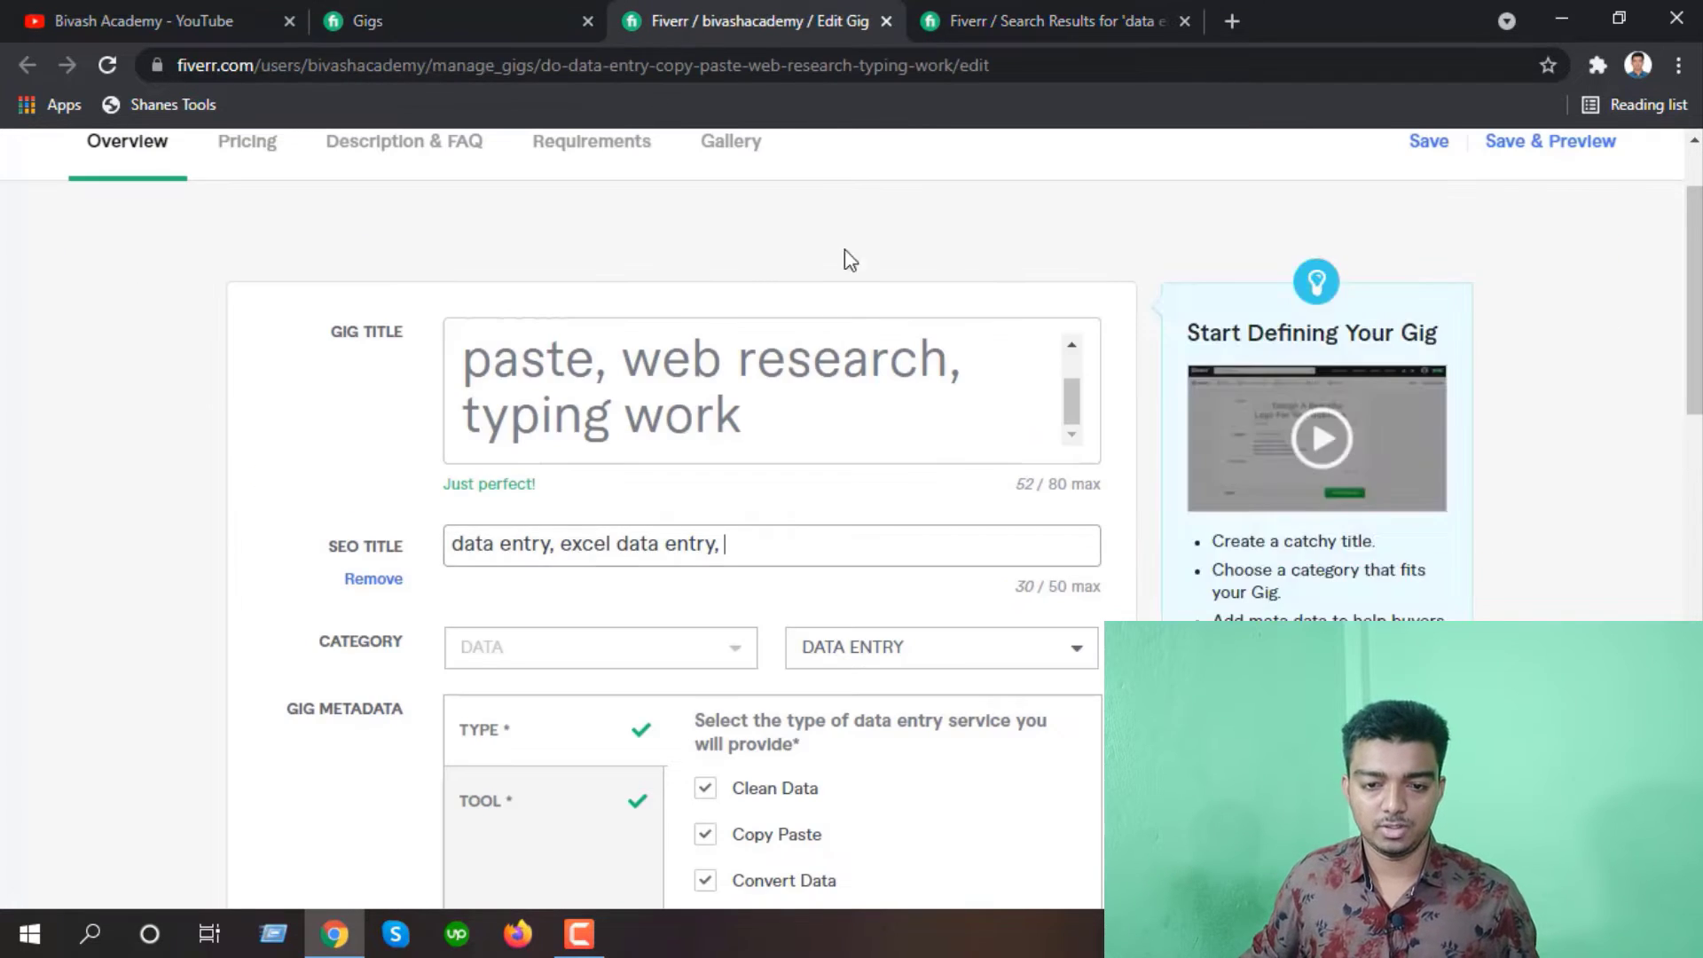
pyautogui.hotkey('ctrl', 'v')
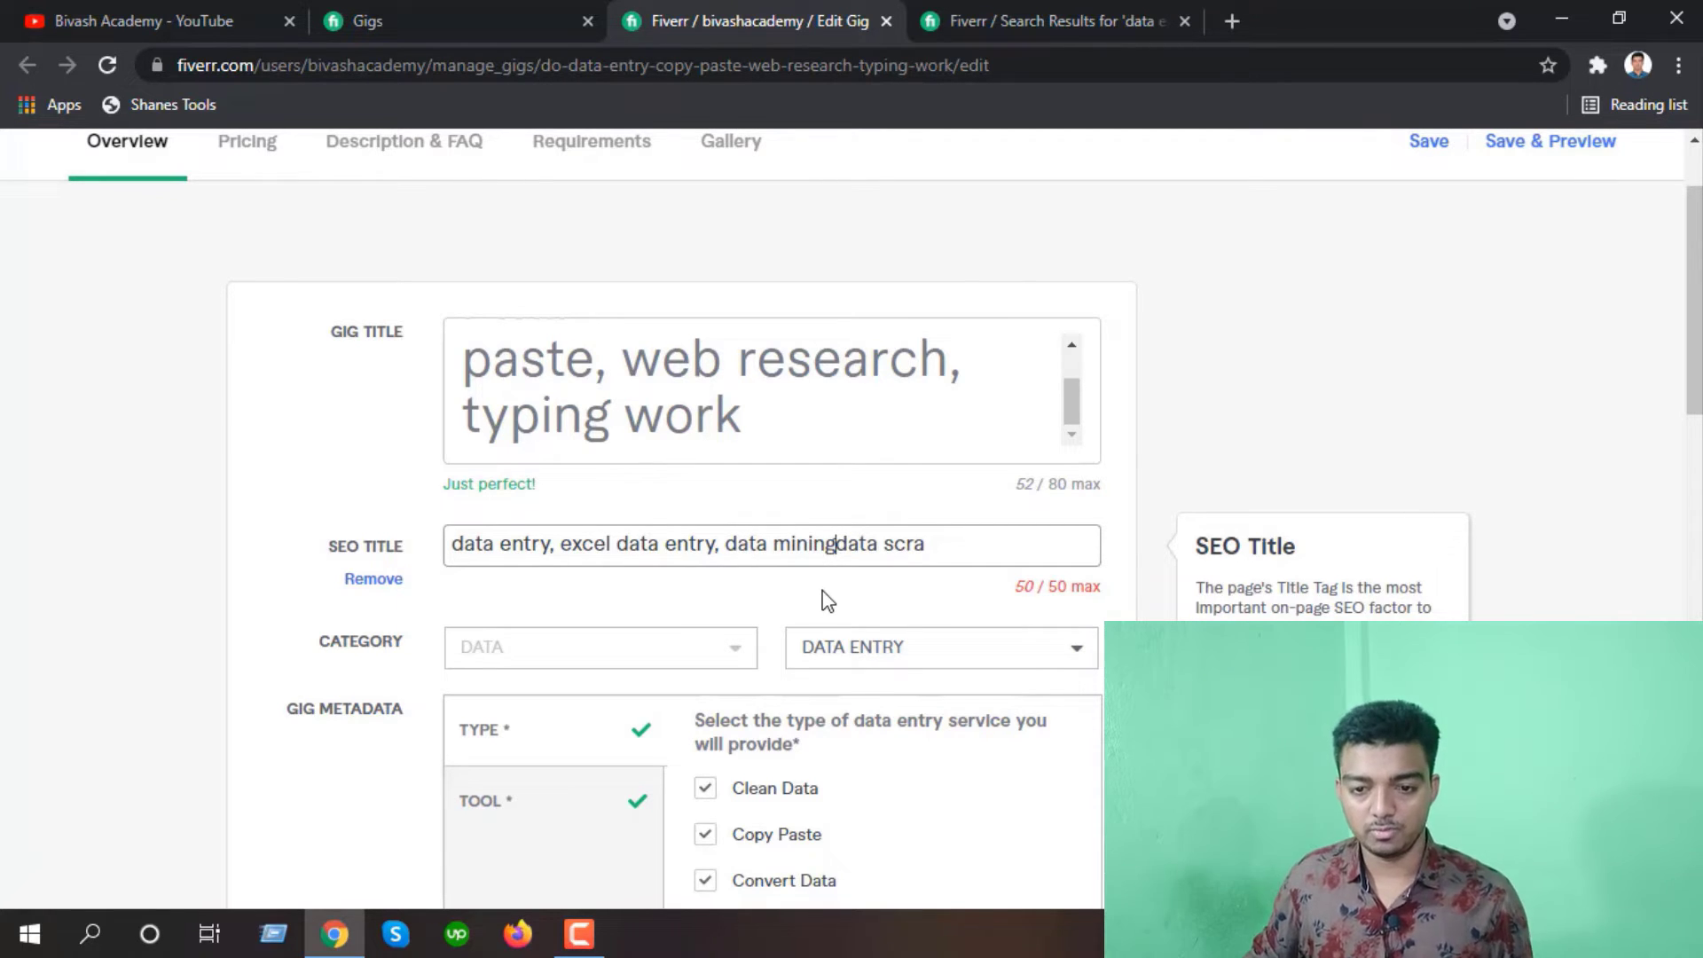
pyautogui.moveTo(843, 543); pyautogui.dragTo(938, 547)
pyautogui.press('BackSpace')
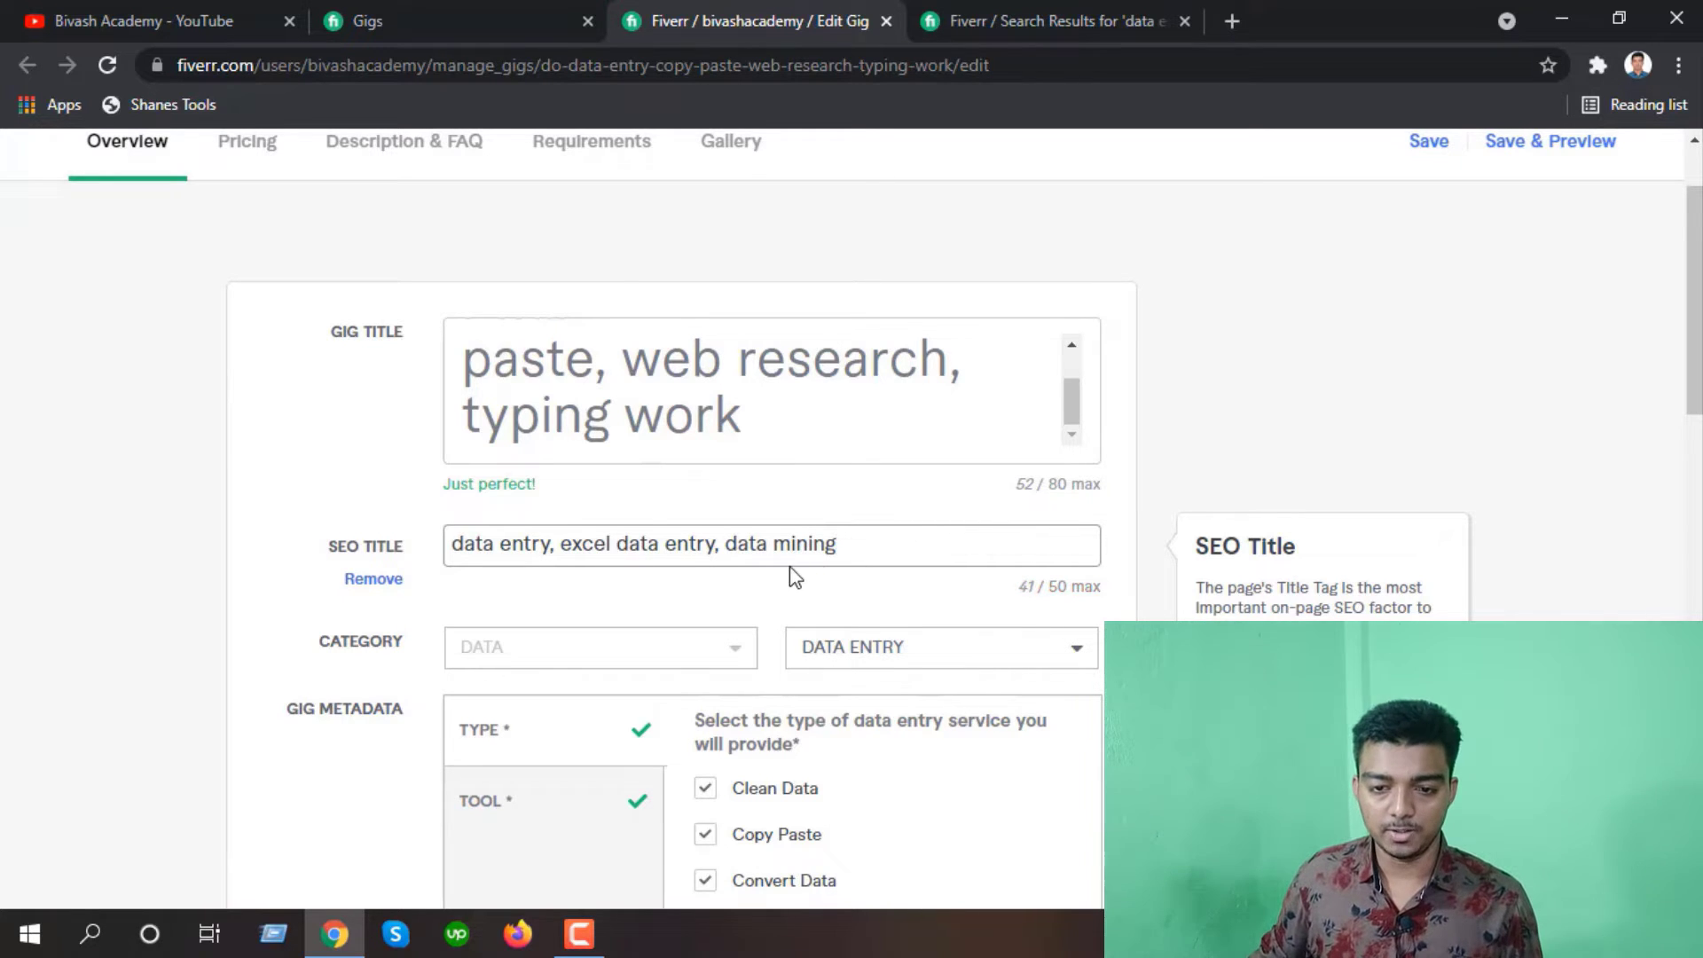
# Replace the last keyword in the SEO title with "virtual assistant", copied from the suggested searches on the Fiverr results page
pyautogui.click(991, 26)
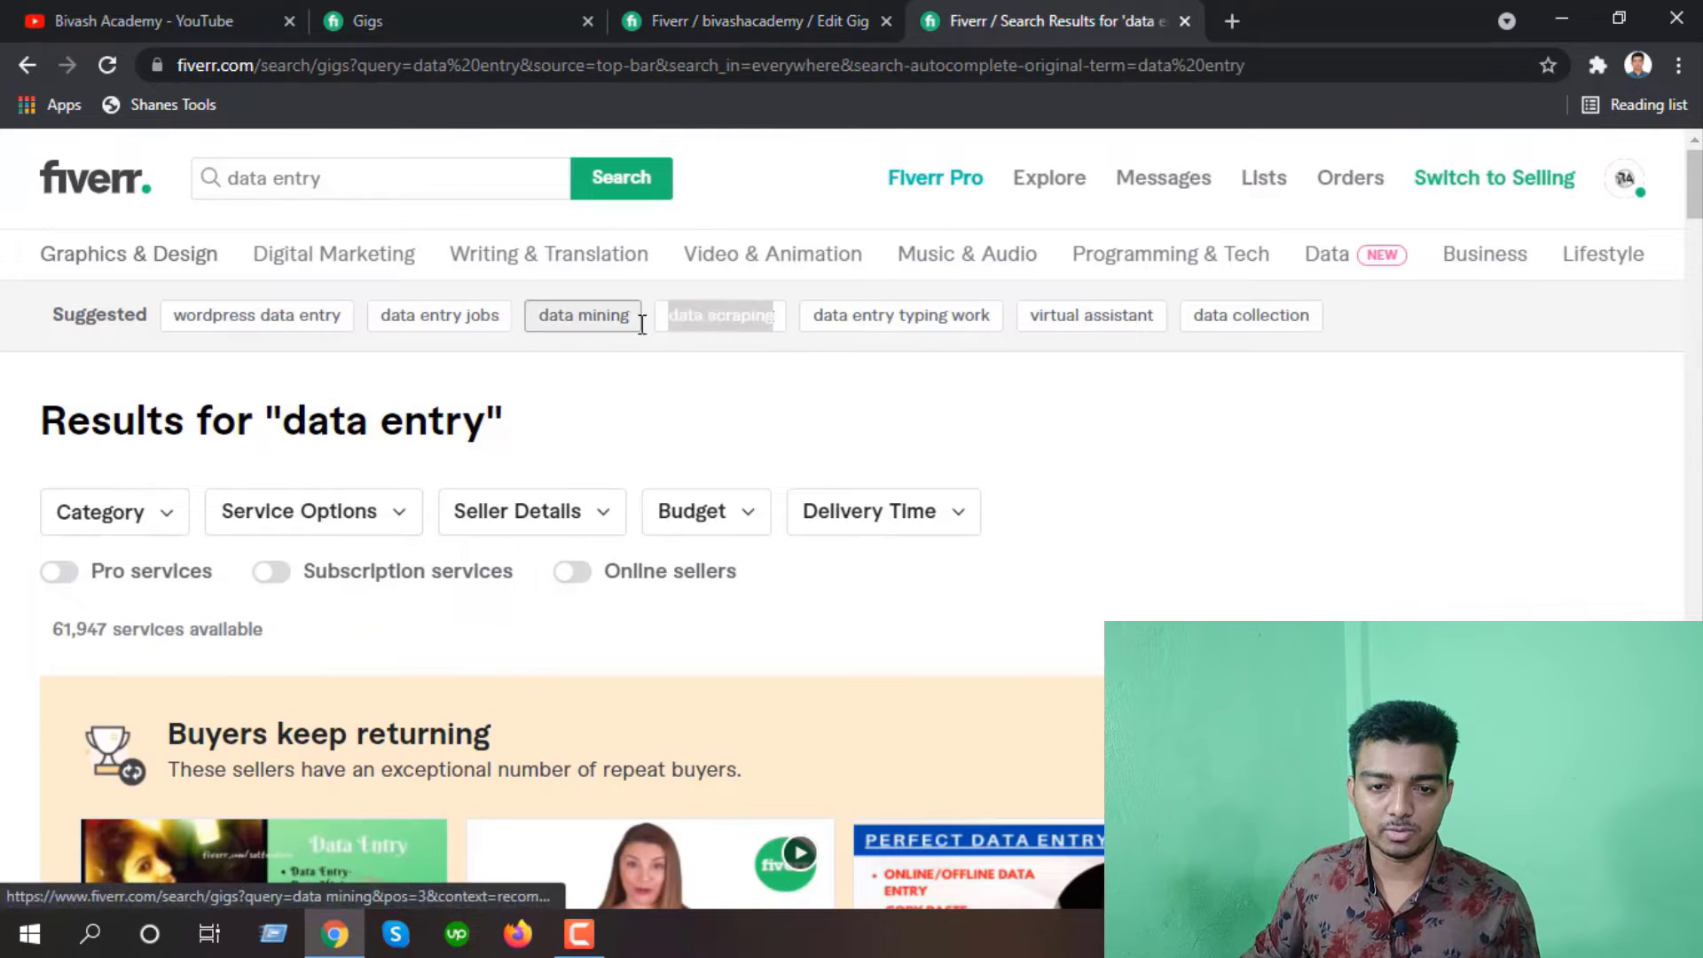
pyautogui.rightClick(700, 314)
pyautogui.click(761, 508)
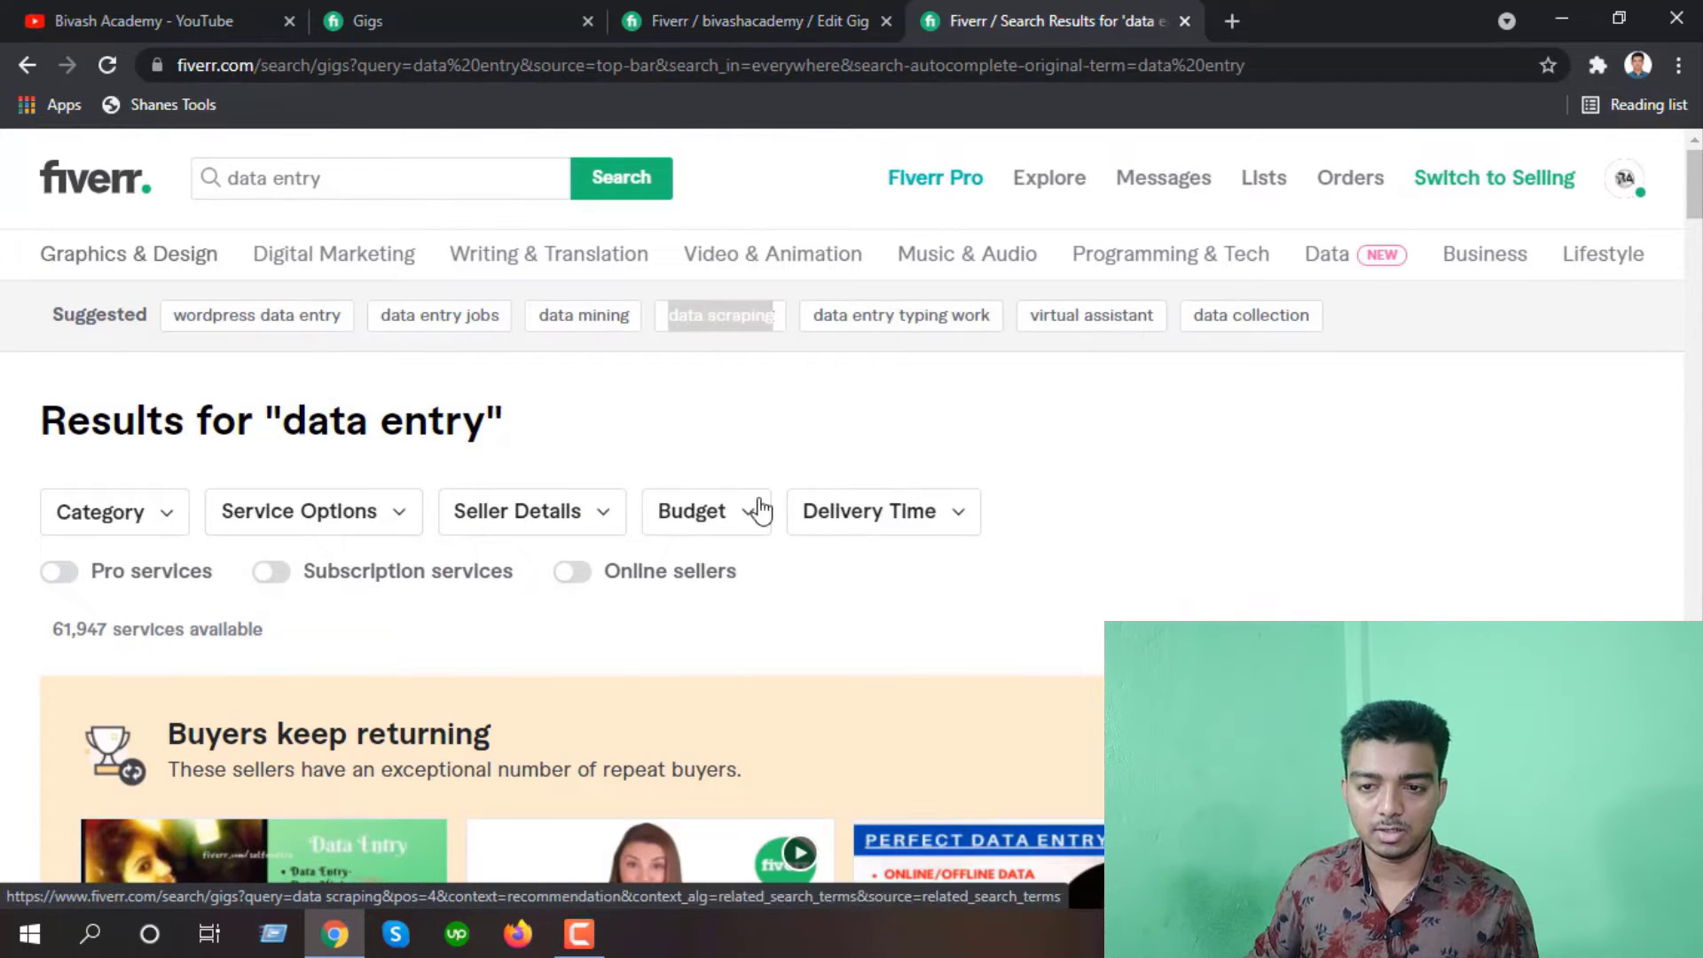
pyautogui.moveTo(1178, 329); pyautogui.dragTo(1025, 317)
pyautogui.rightClick(1068, 312)
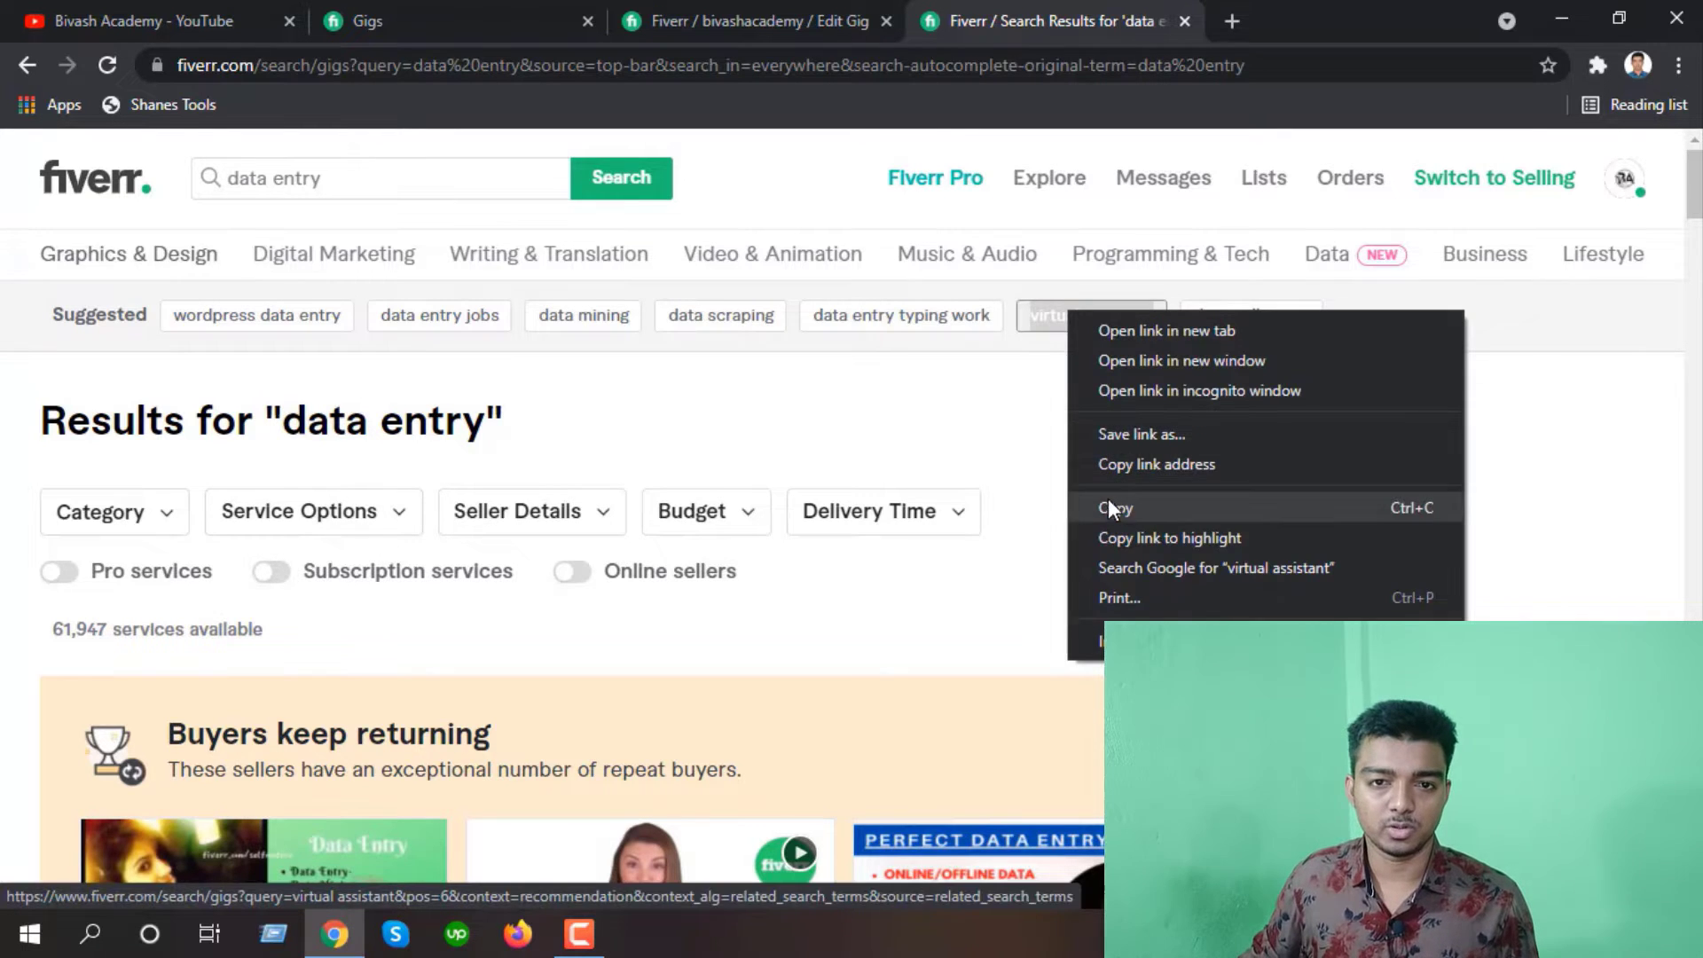
pyautogui.click(1115, 506)
pyautogui.click(709, 20)
pyautogui.moveTo(726, 543); pyautogui.dragTo(882, 544)
pyautogui.hotkey('ctrl', 'v')
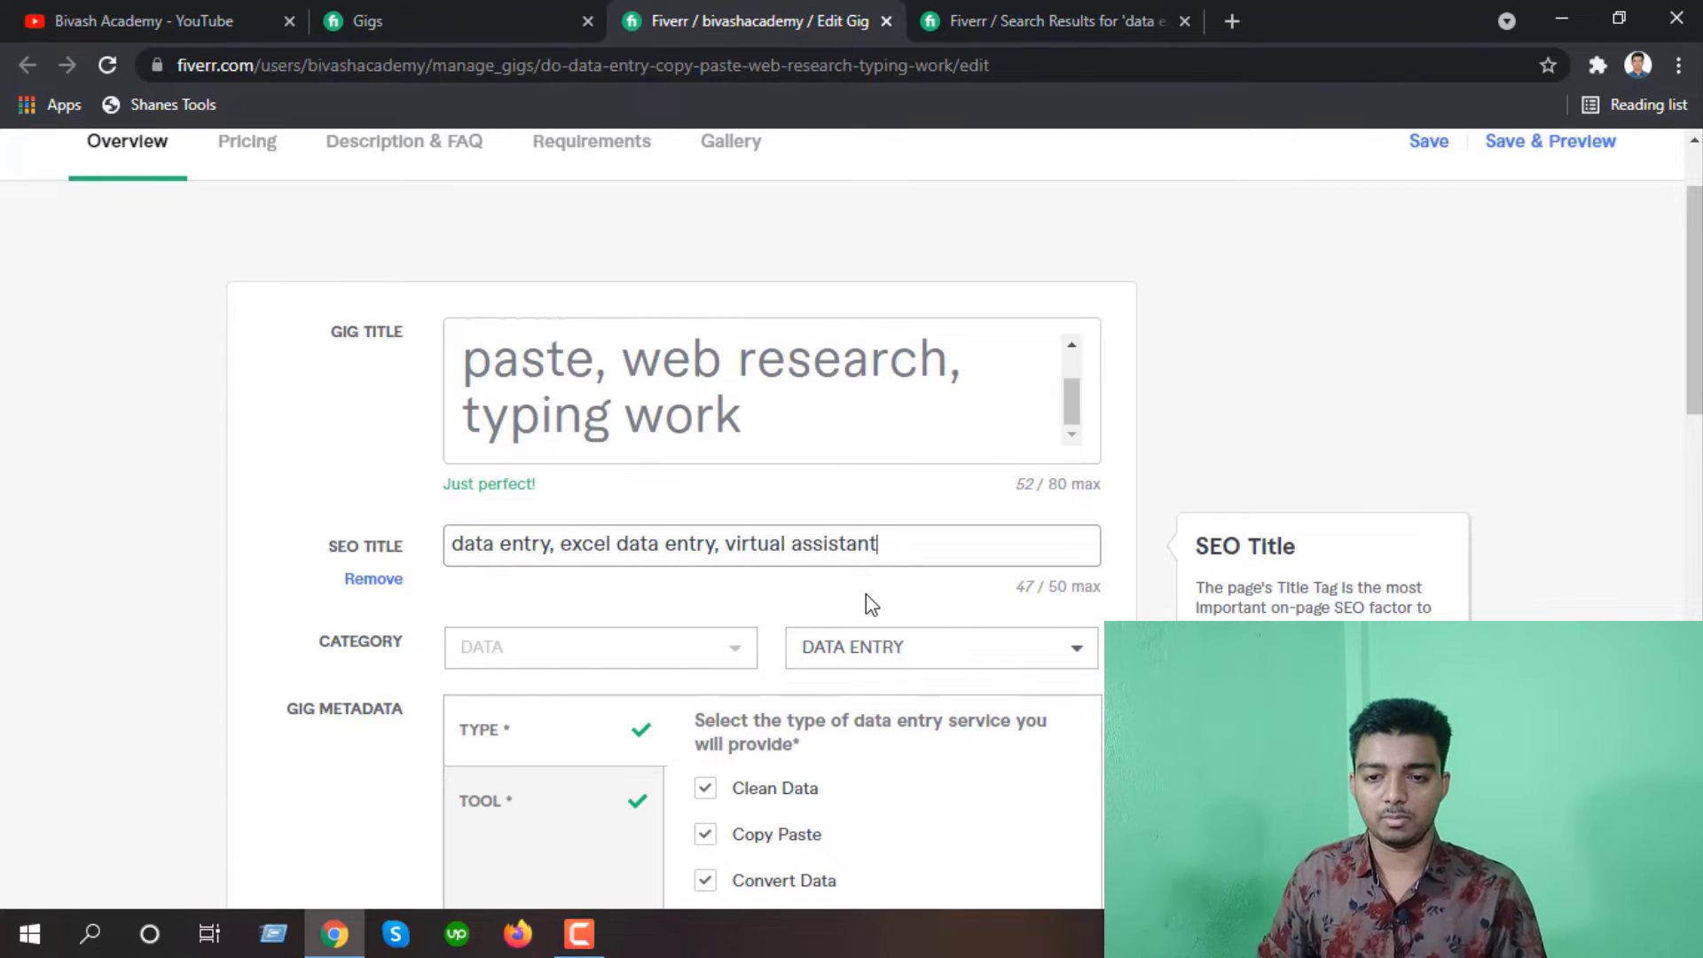
# Look over the rest of the gig's overview page, including the search tags, and save the gig changes
pyautogui.scroll(-10, 866, 586)
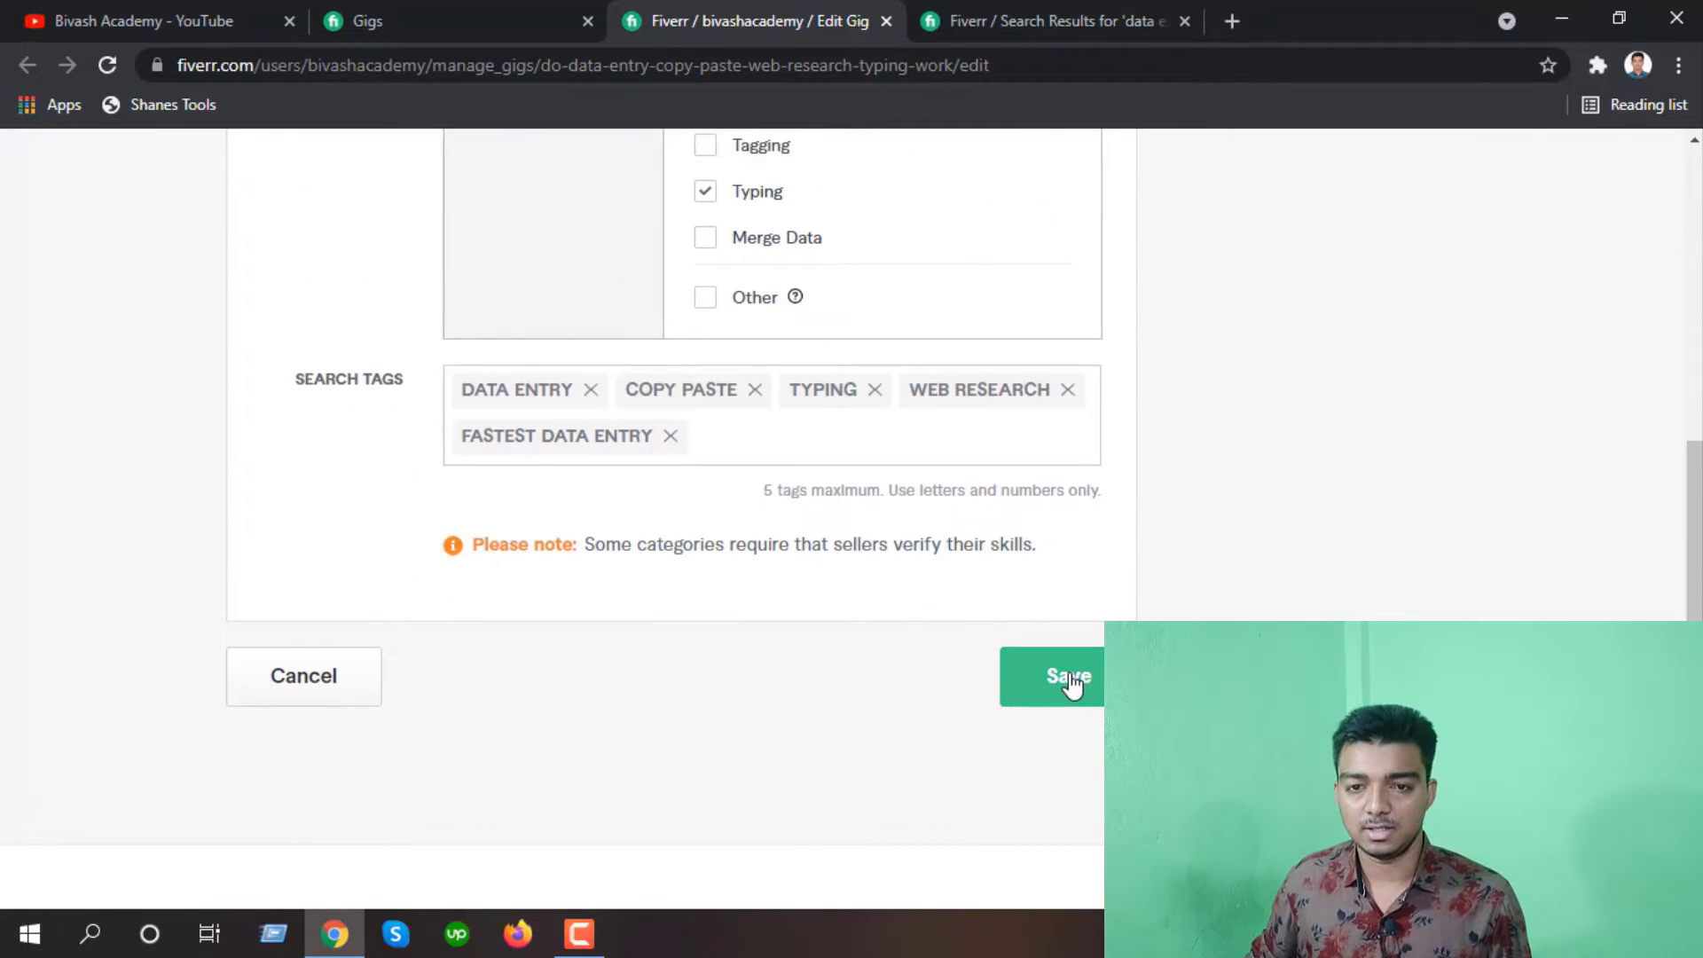
pyautogui.scroll(6, 1071, 683)
pyautogui.scroll(-7, 1052, 722)
pyautogui.scroll(13, 1052, 722)
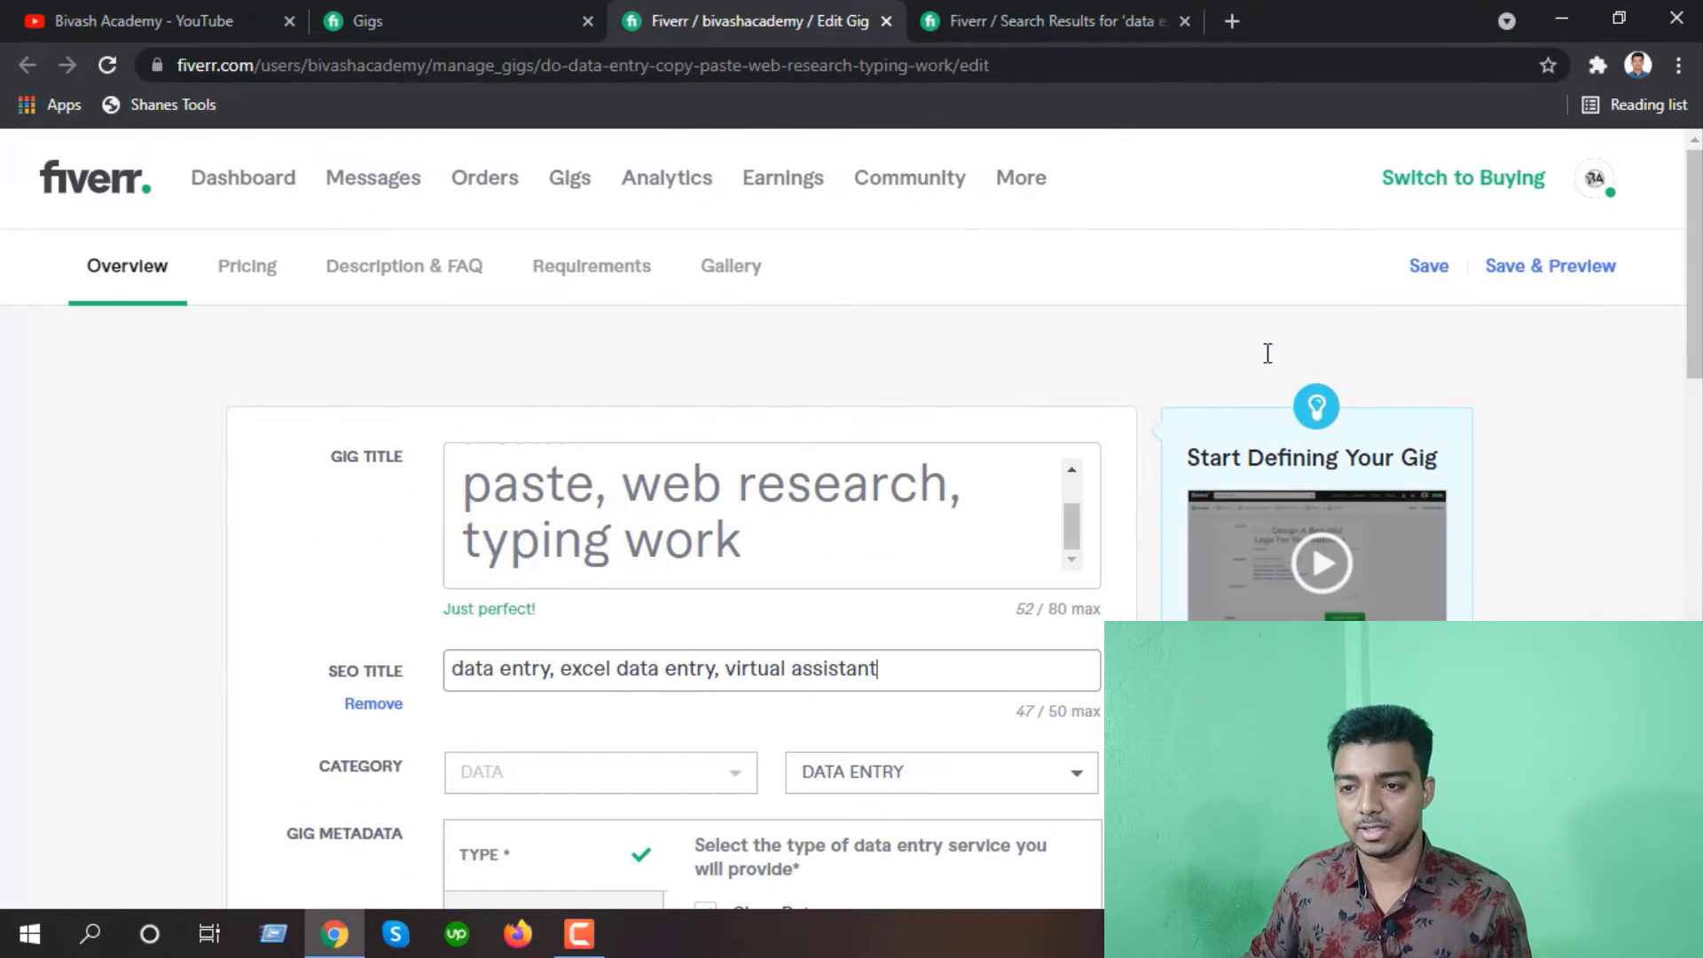
pyautogui.scroll(-15, 1053, 589)
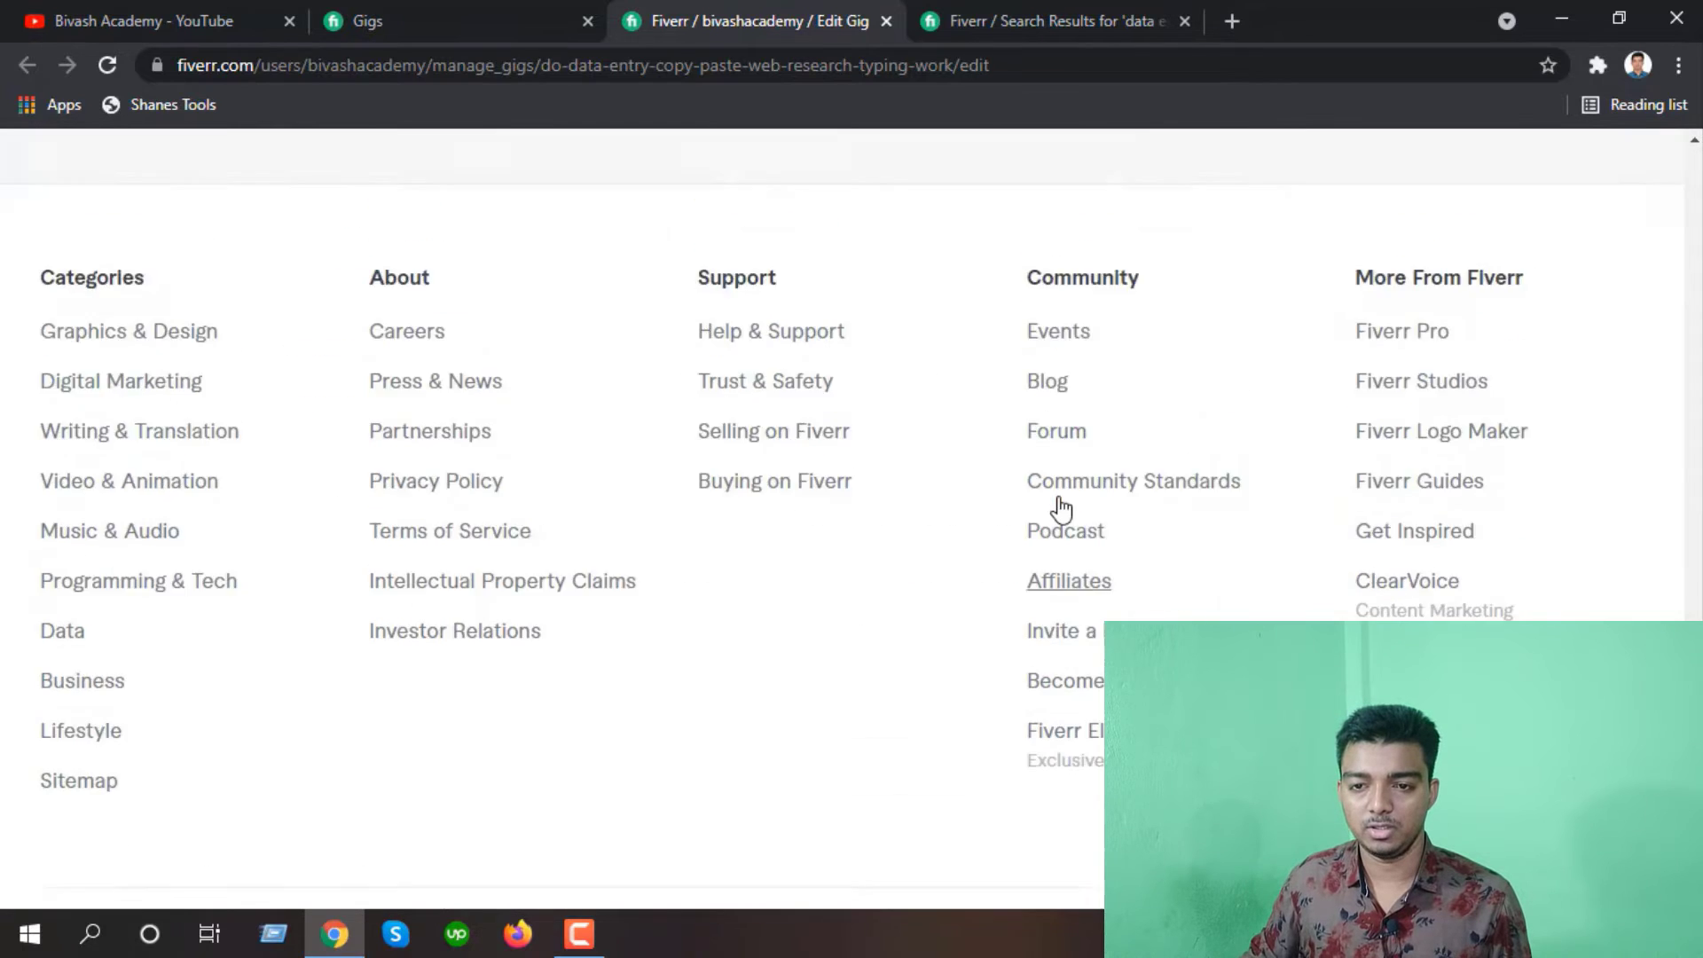
pyautogui.scroll(3, 1062, 510)
pyautogui.click(1089, 324)
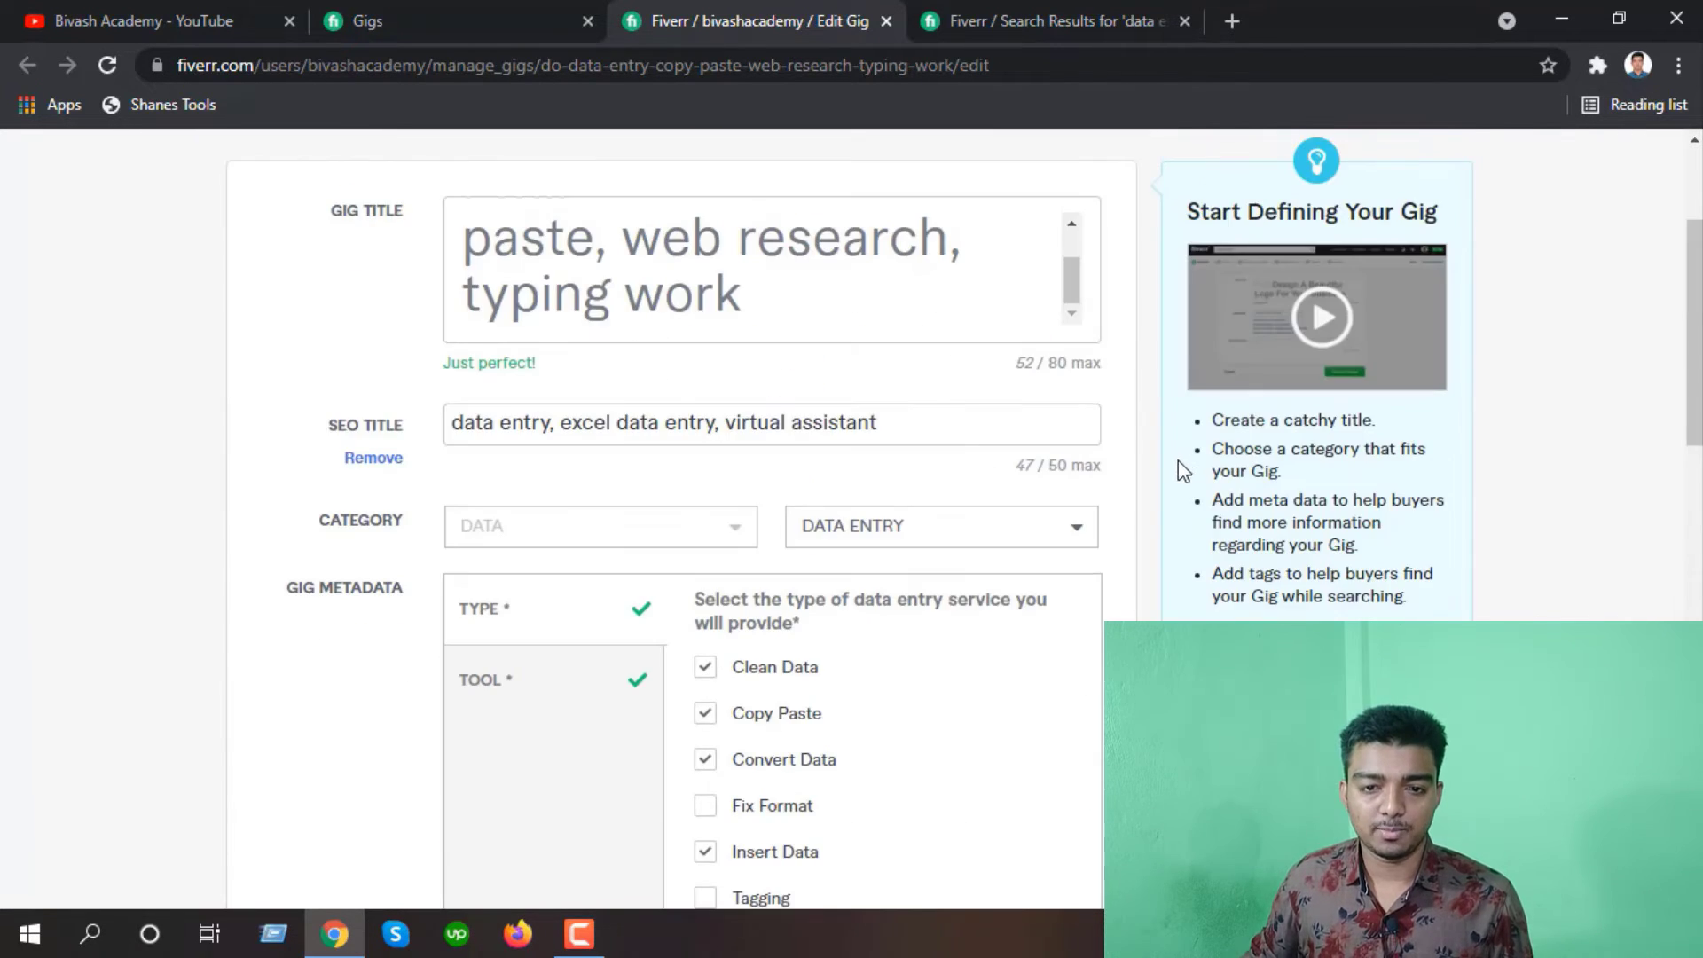
# Remove the SEO title from the gig and restore it with Upgrade SEO
pyautogui.moveTo(684, 429)
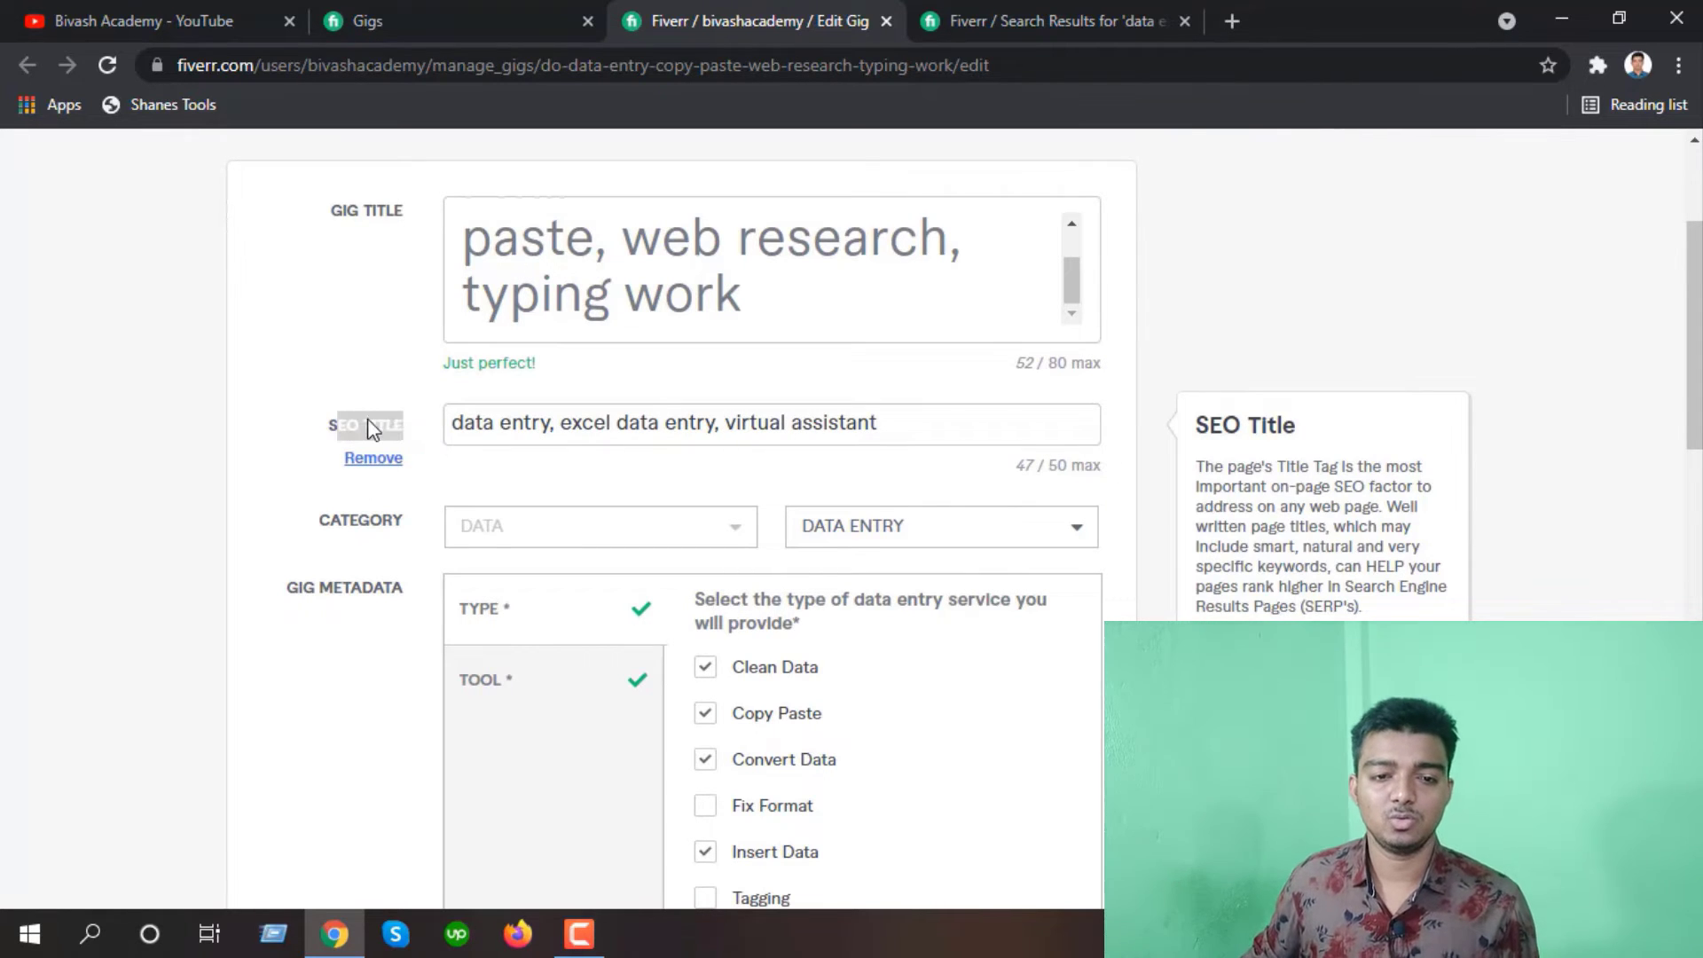
pyautogui.click(374, 458)
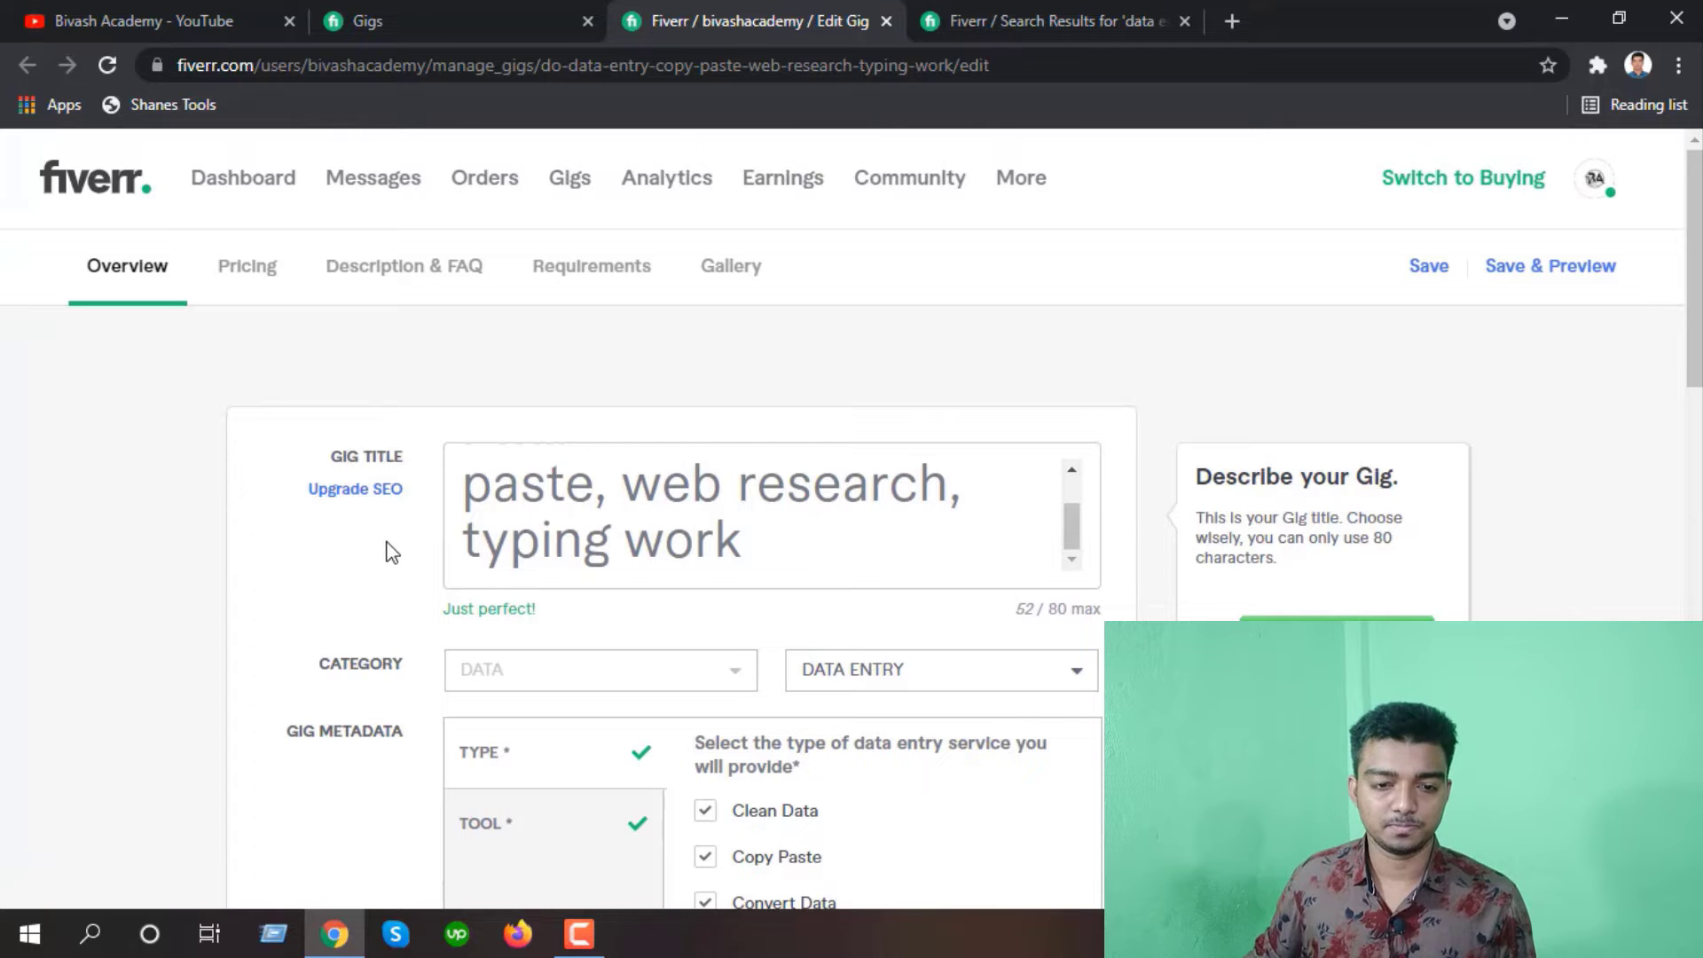
pyautogui.click(355, 489)
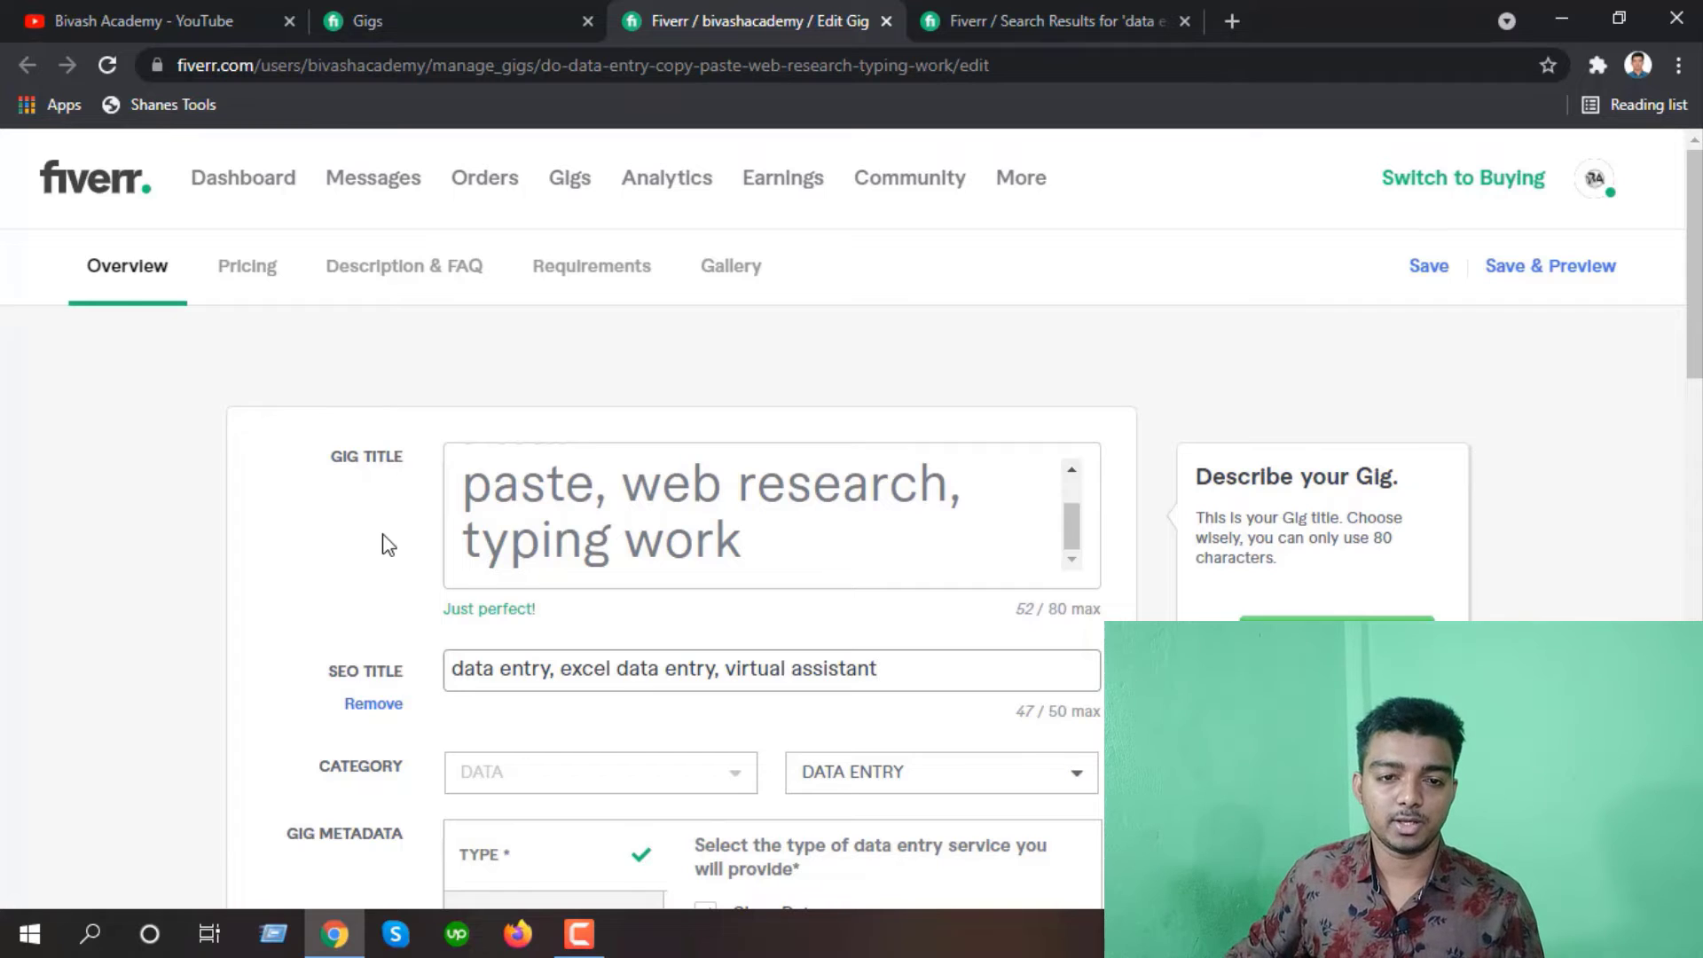
# Open the active data entry gig's page from the seller profile and examine its title, image and packages
pyautogui.click(399, 21)
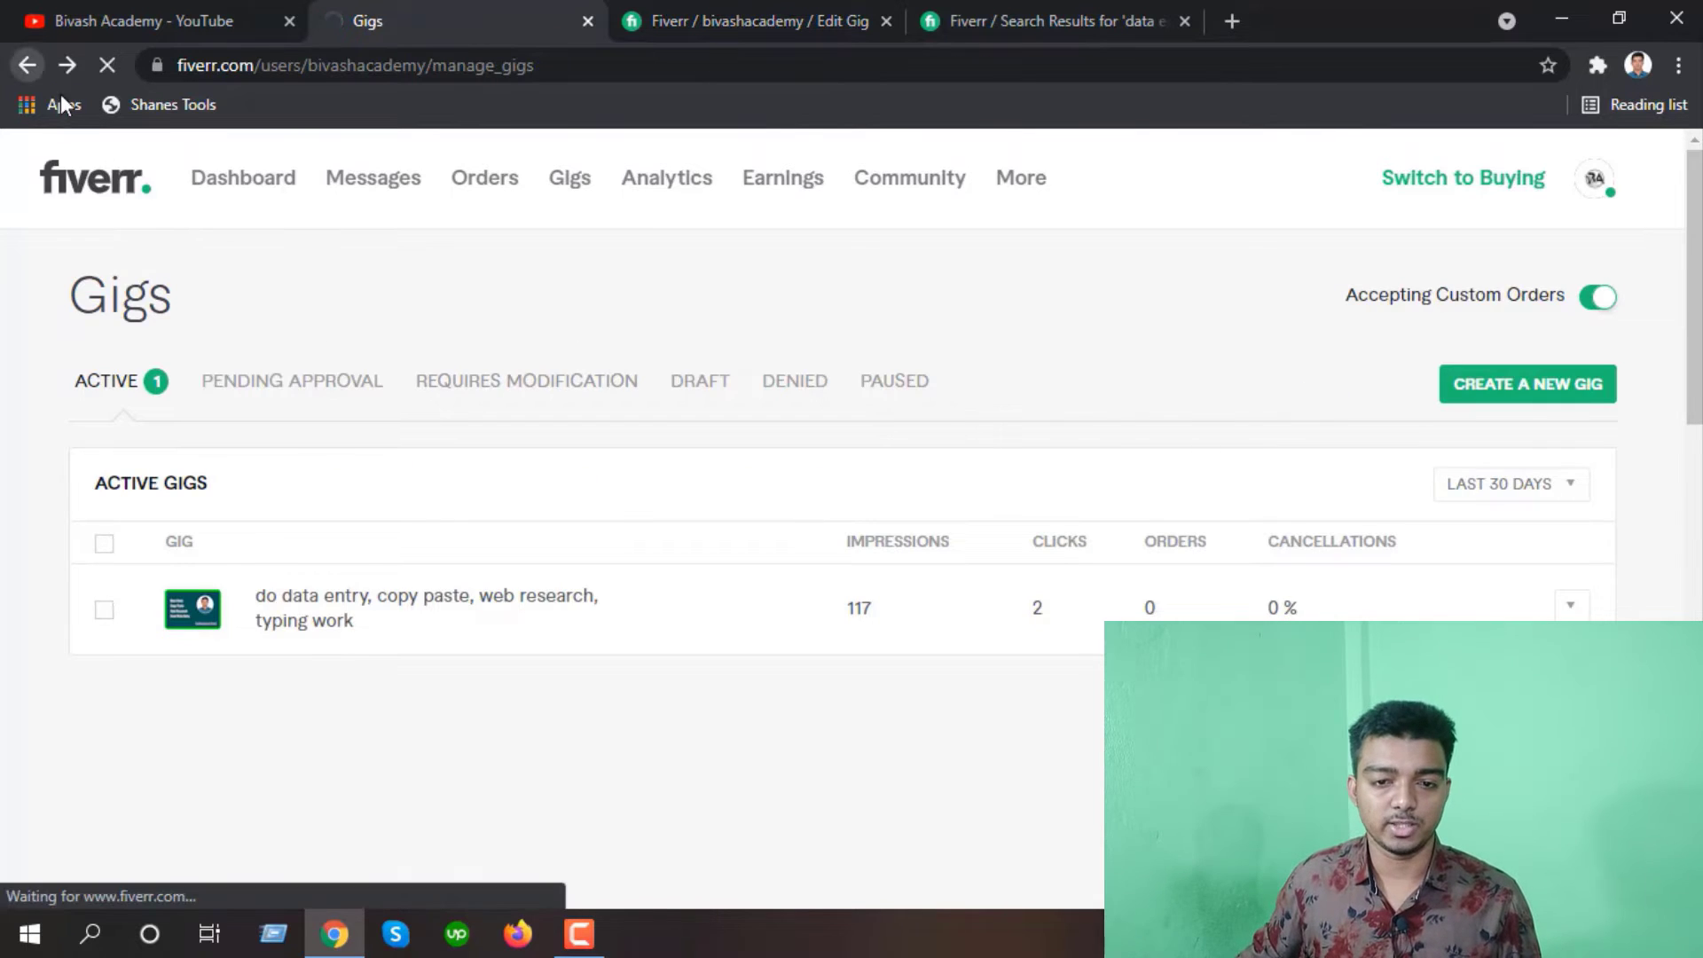
pyautogui.click(832, 521)
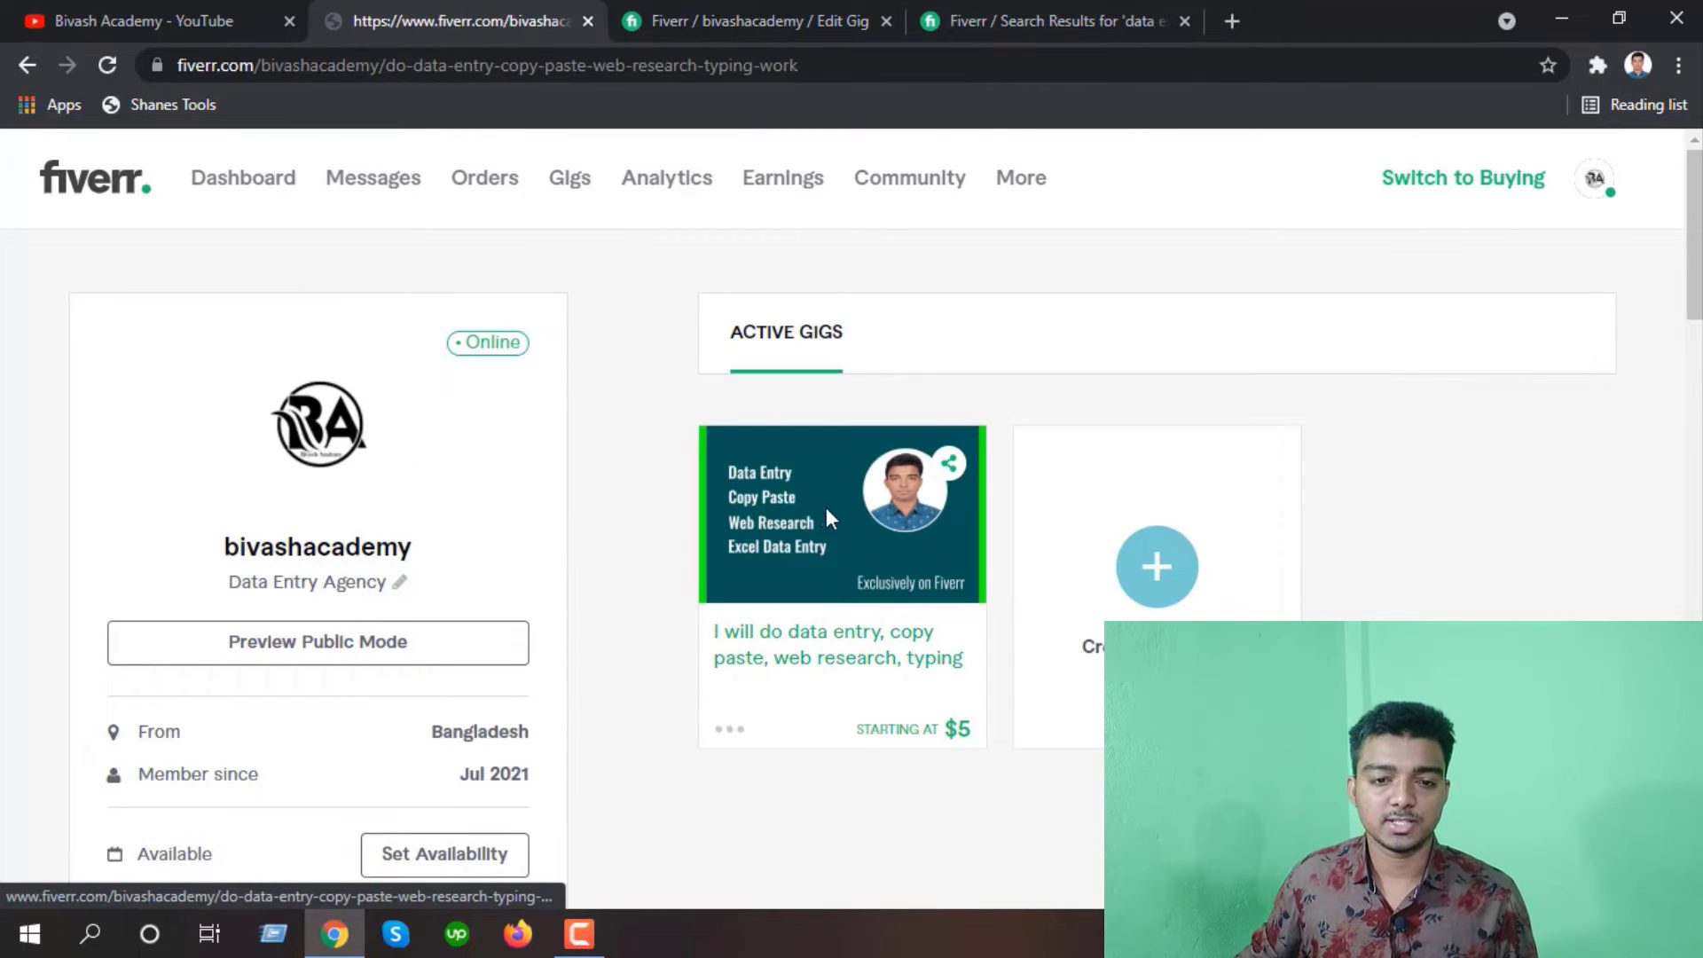
pyautogui.scroll(-3, 530, 600)
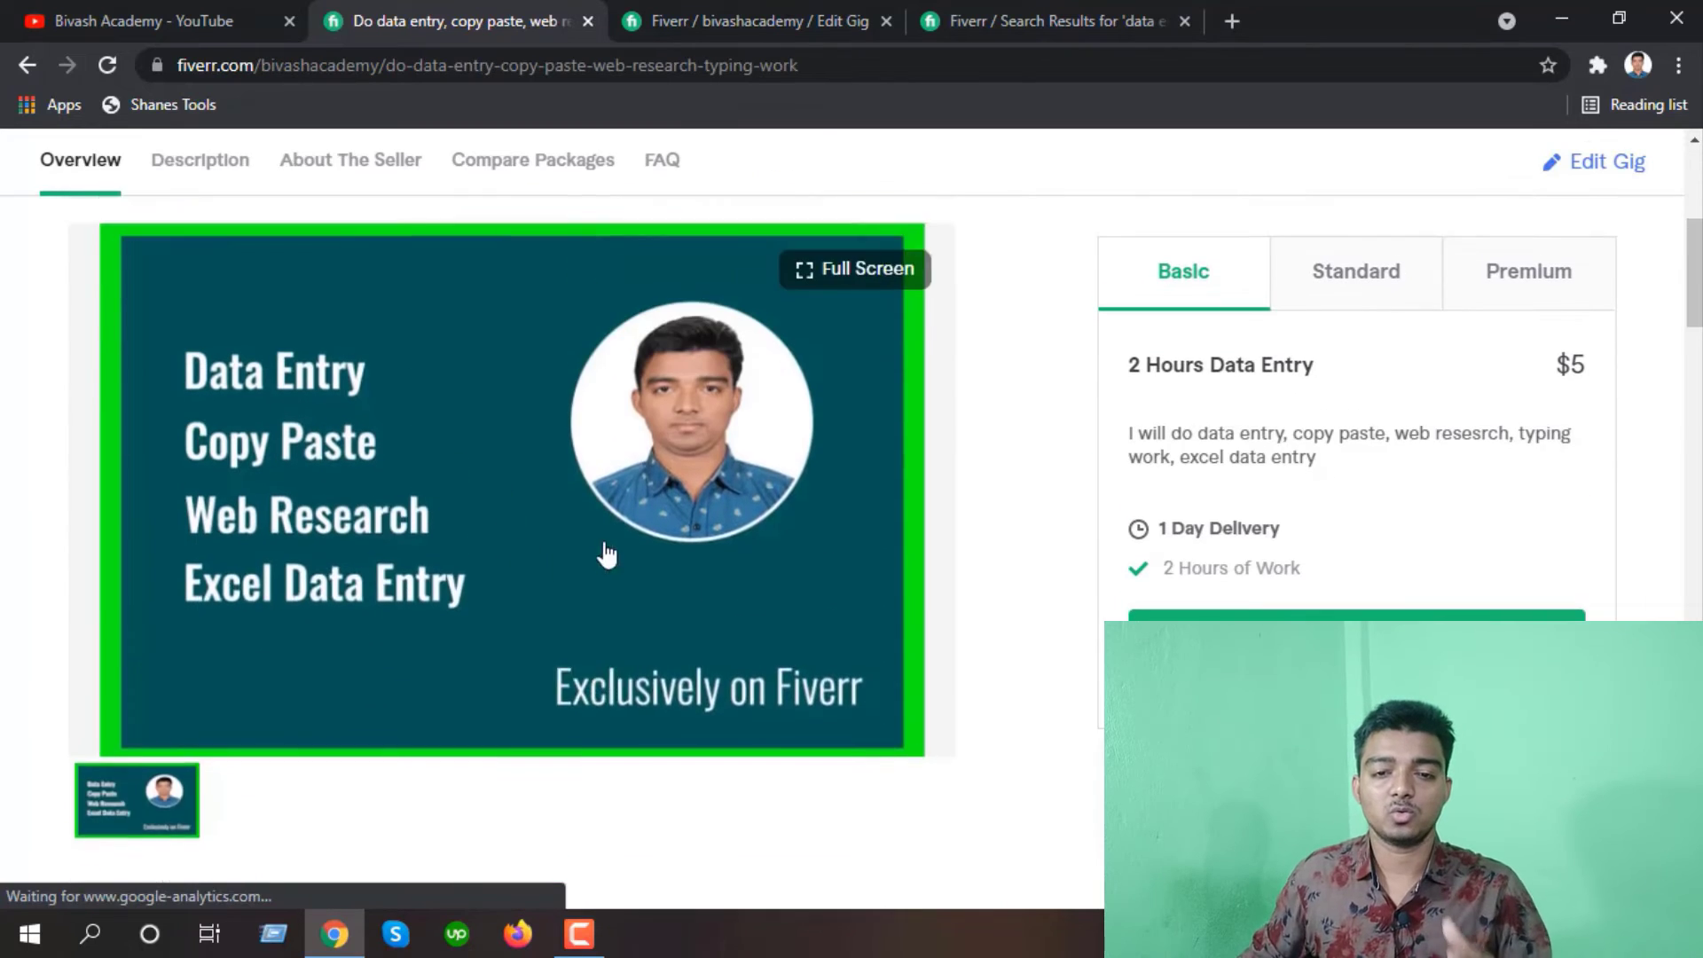
pyautogui.scroll(2, 821, 505)
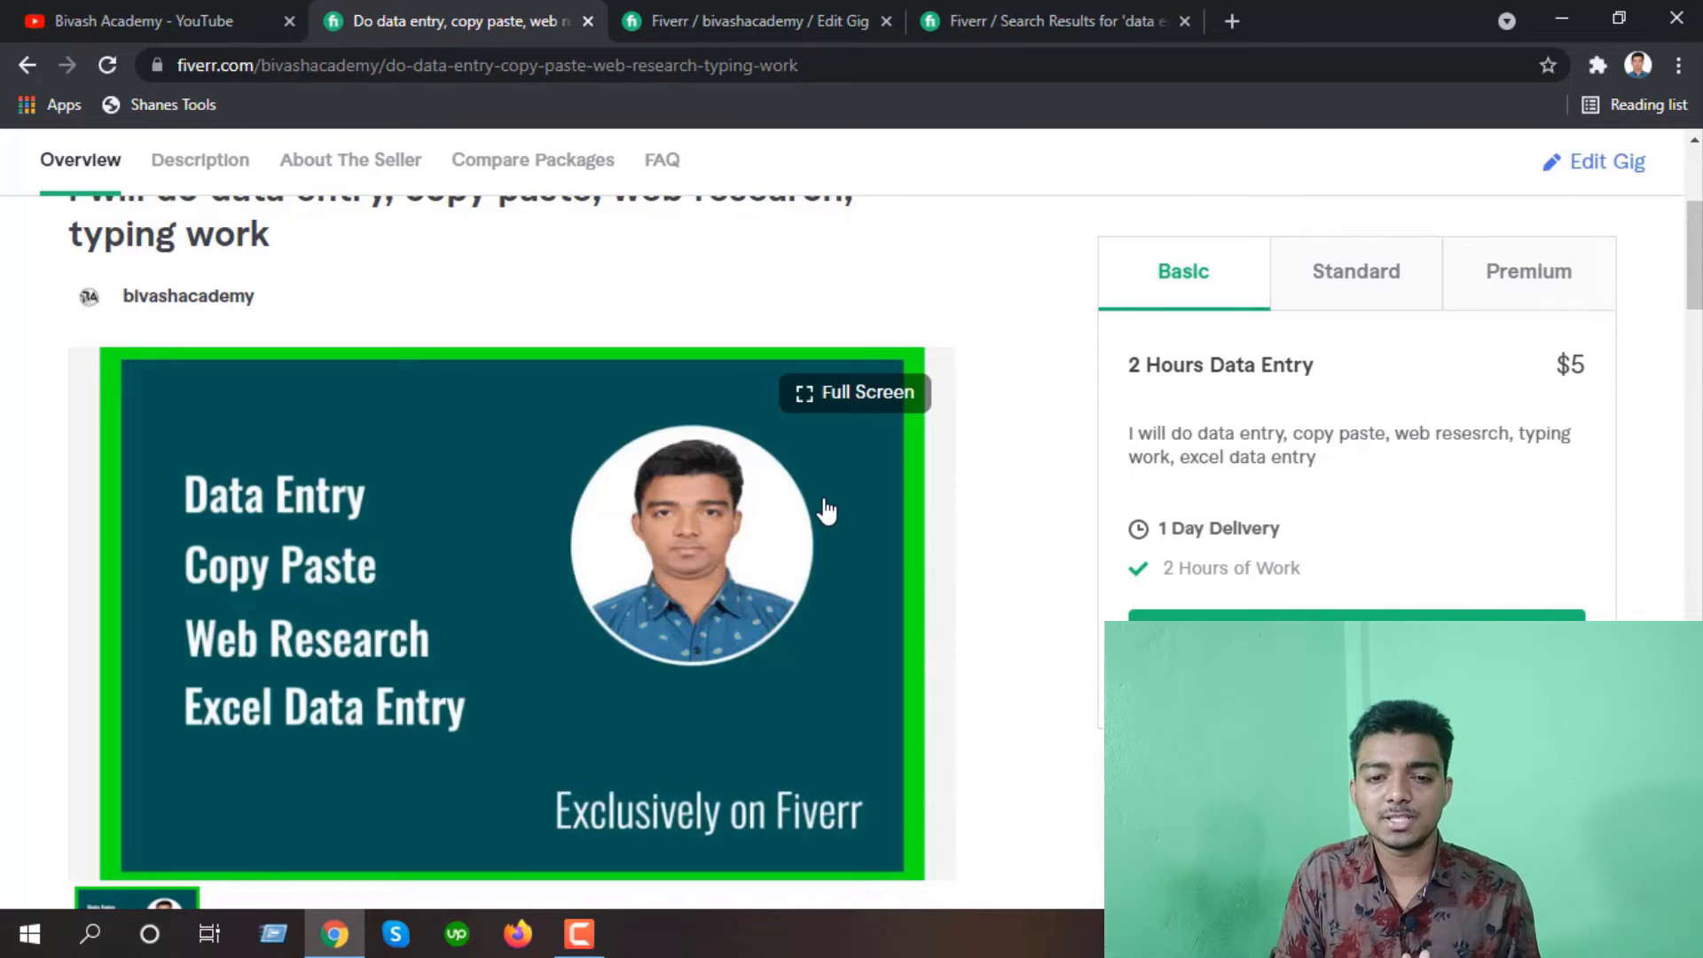
pyautogui.scroll(1, 827, 510)
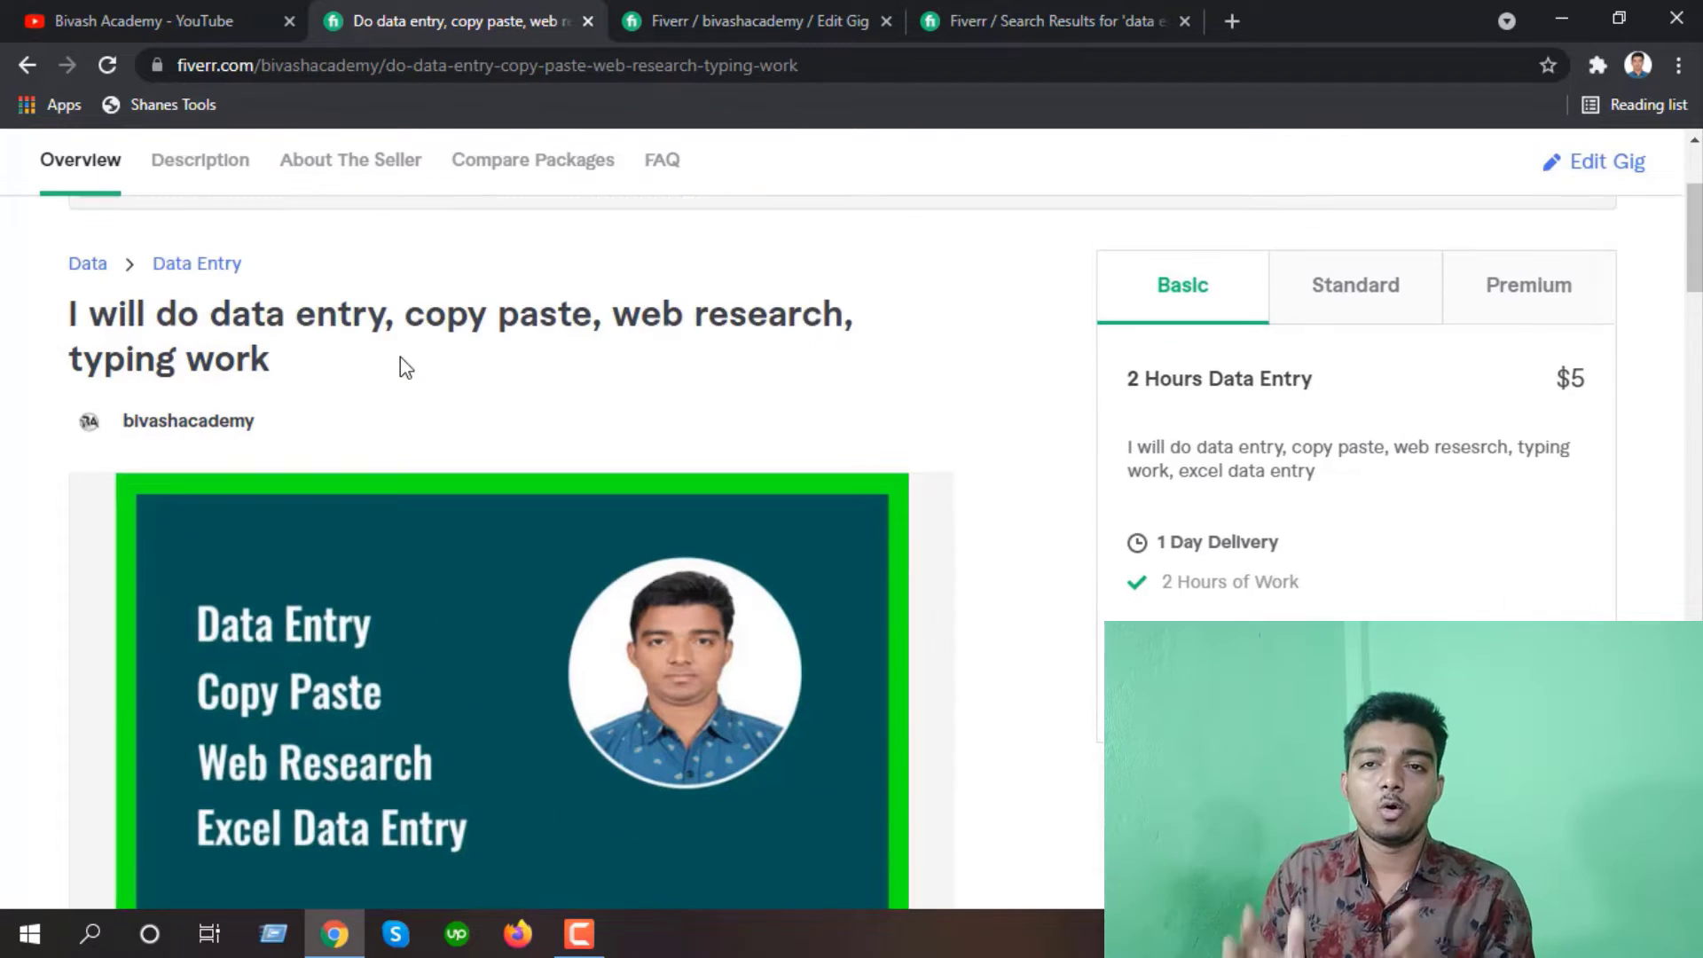